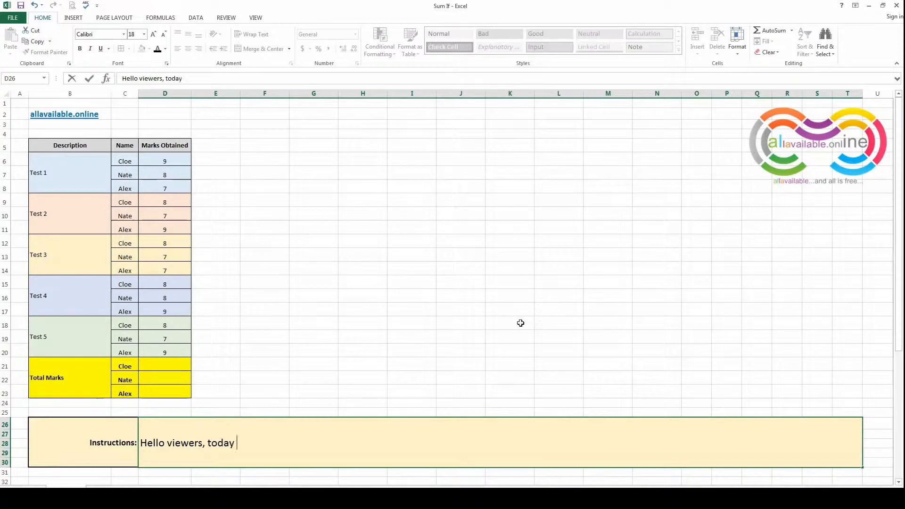
# Complete the greeting in the Instructions box with "I am going to teach you a very useful formula in excel called "sumif".".
pyautogui.write('I am going to teach you')
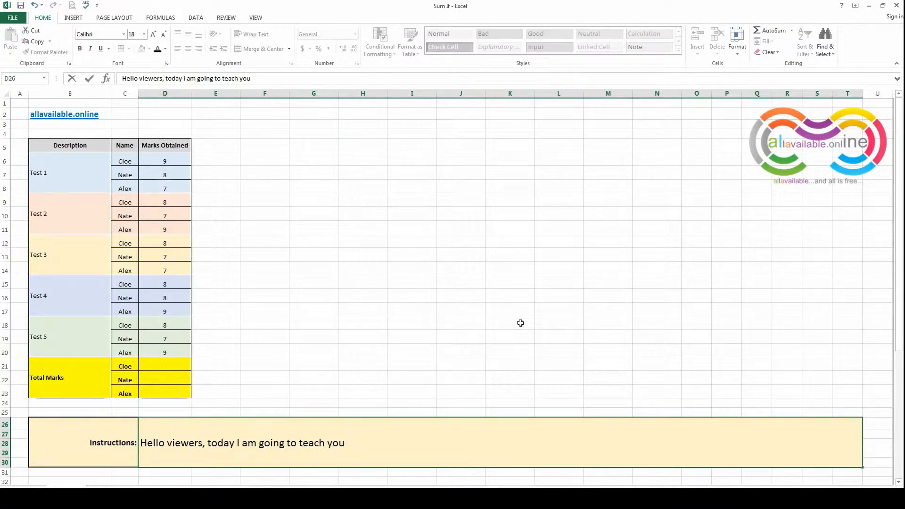
pyautogui.write(' a very useful formula ')
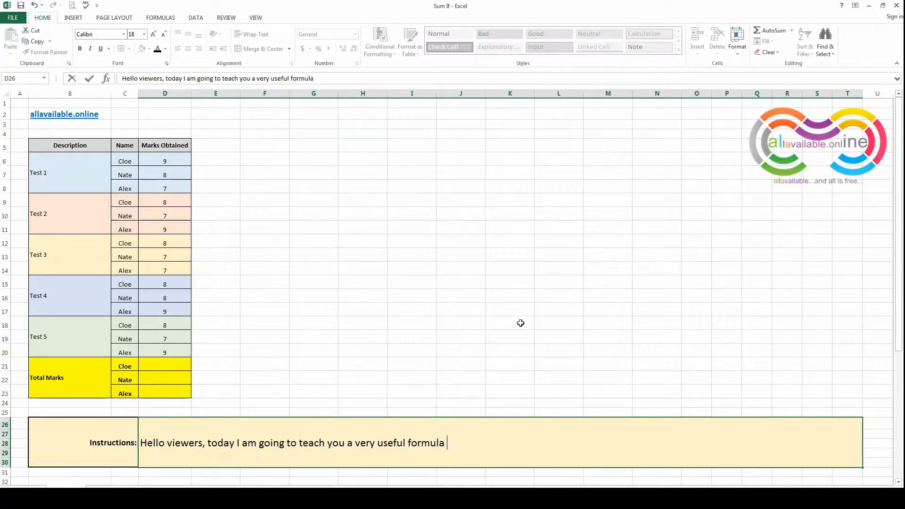
pyautogui.write('in excel called "su')
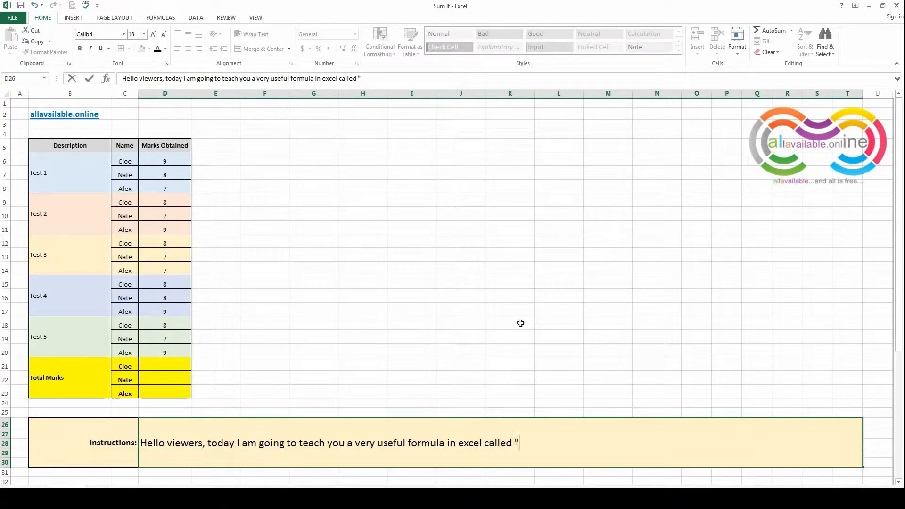
pyautogui.write('mif".')
pyautogui.press('Return')
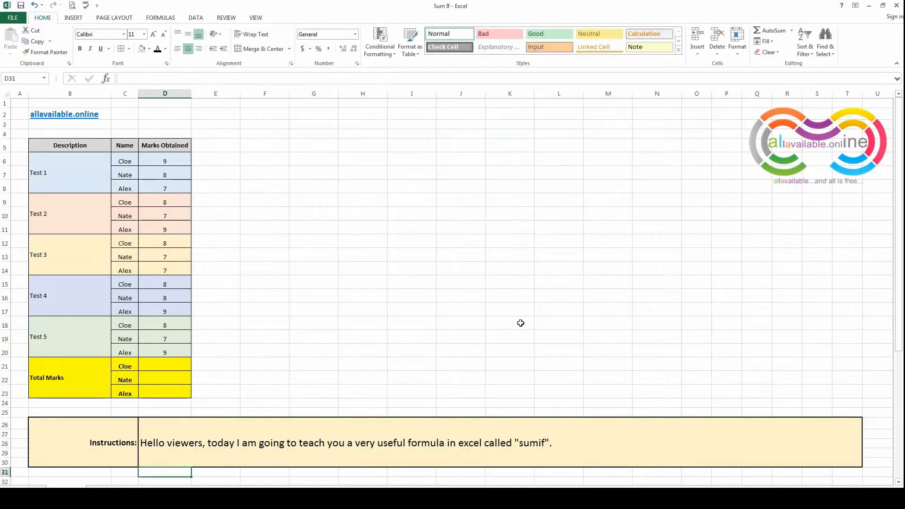
# Replace the Instructions text with "Sumif can be used to sum a specific numbers through a criteria given in the formula.".
pyautogui.press('Up')
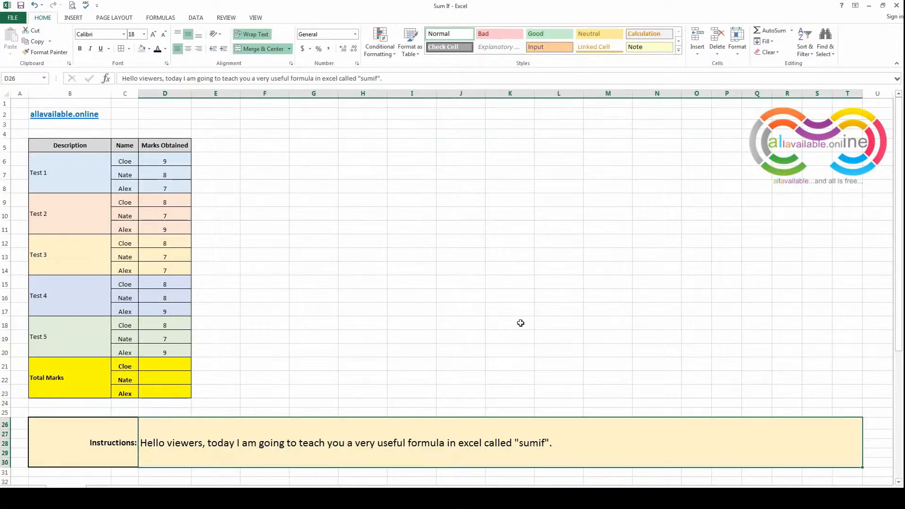
pyautogui.write('Sum if')
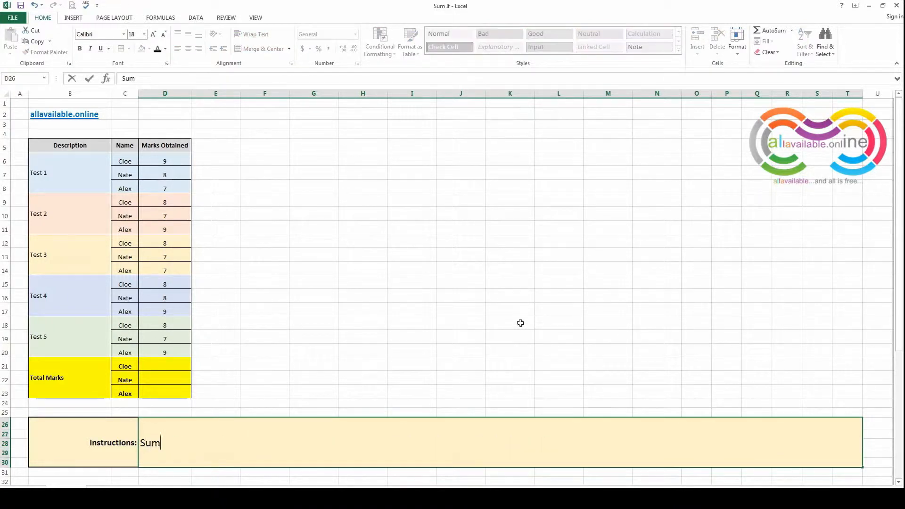
pyautogui.press('BackSpace')
pyautogui.press('BackSpace')
pyautogui.press('BackSpace')
pyautogui.write('if can be used ')
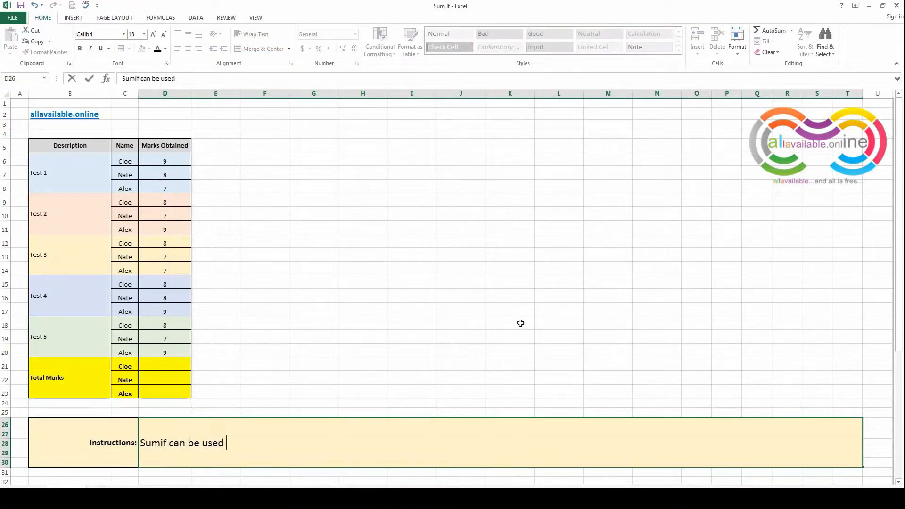
pyautogui.write('to sum different')
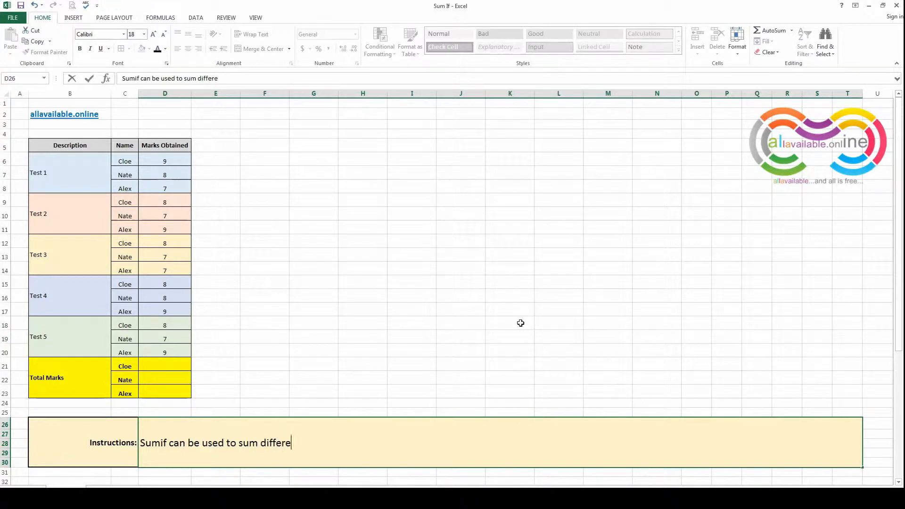
pyautogui.press('BackSpace')
pyautogui.press('BackSpace')
pyautogui.press('BackSpace')
pyautogui.press('BackSpace')
pyautogui.press('BackSpace')
pyautogui.press('BackSpace')
pyautogui.press('BackSpace')
pyautogui.press('BackSpace')
pyautogui.press('BackSpace')
pyautogui.write('a specific numb')
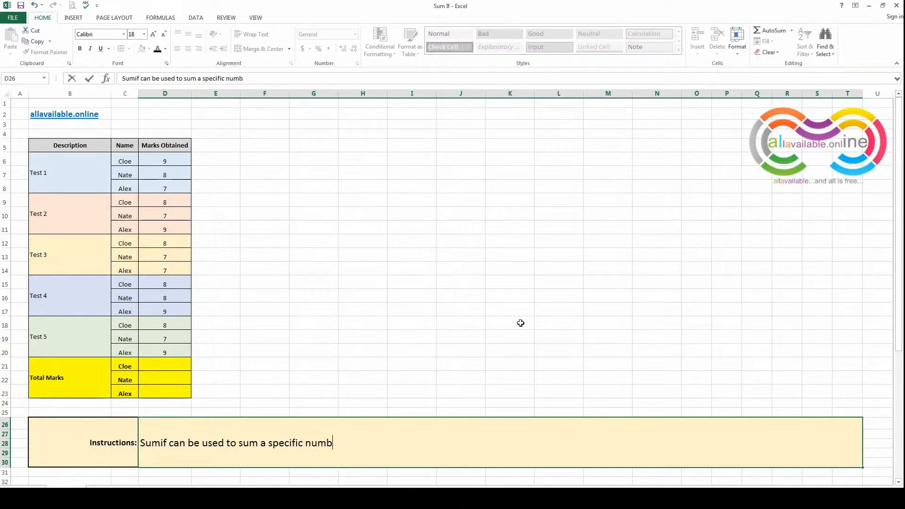
pyautogui.write('ers through a cri')
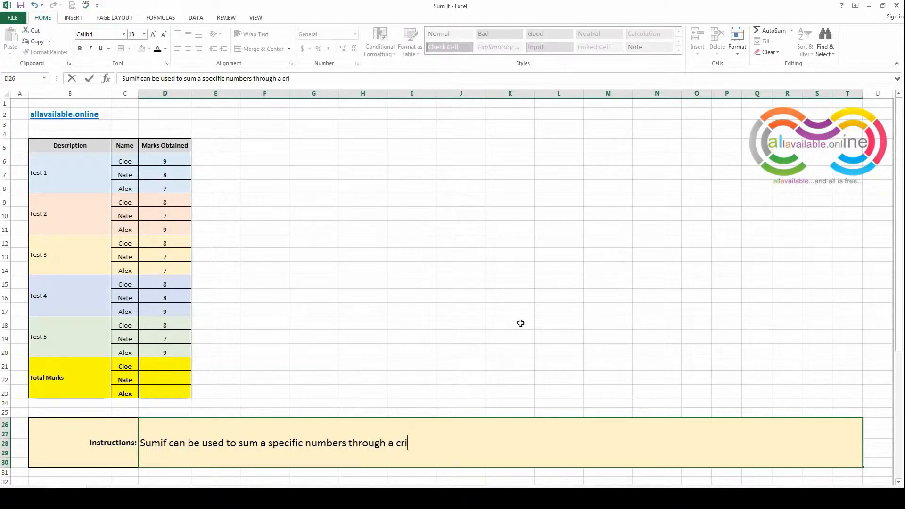
pyautogui.write('teria given in the formula.')
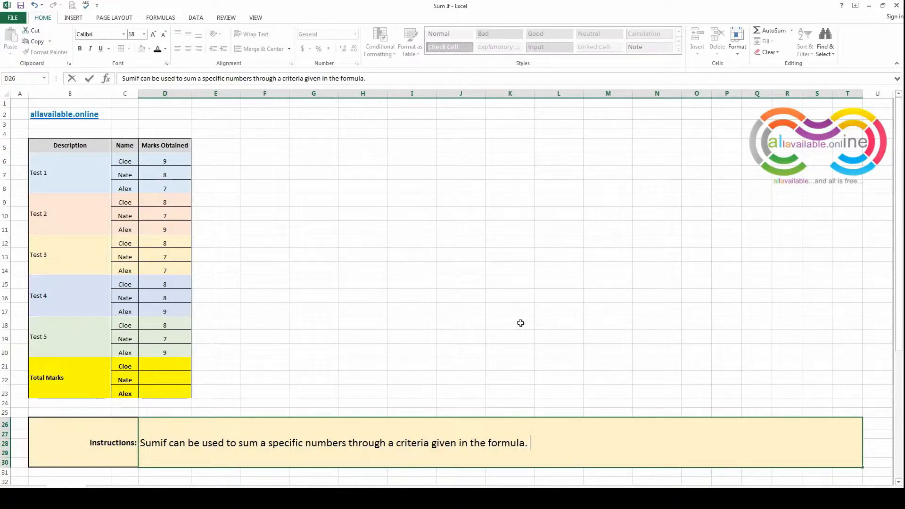
pyautogui.press('Return')
# Clear the Instructions box and enter the message "So lets start.".
pyautogui.press('Up')
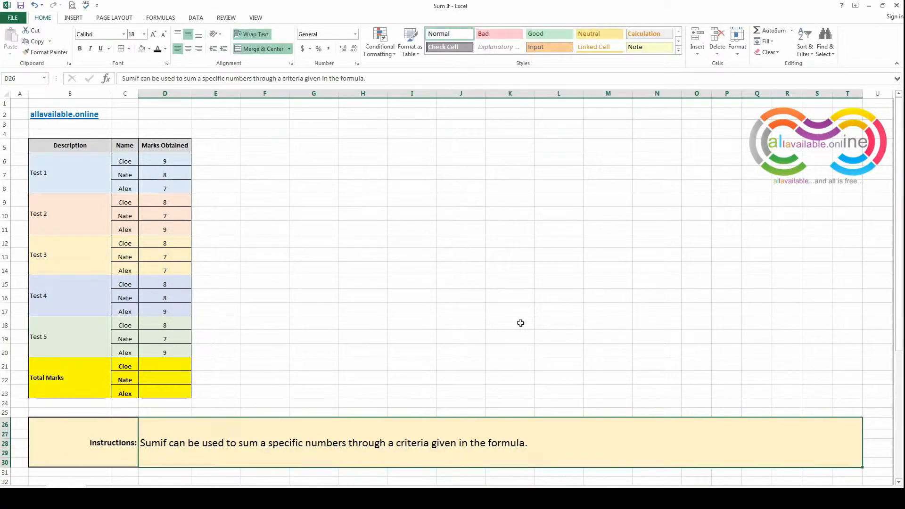
pyautogui.press('Delete')
pyautogui.write('So lets start.')
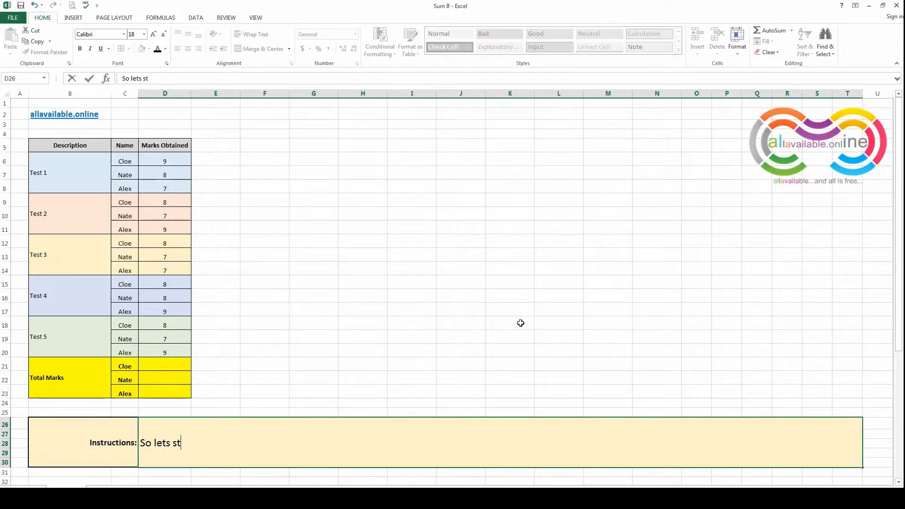
pyautogui.hotkey('ctrl', 'Return')
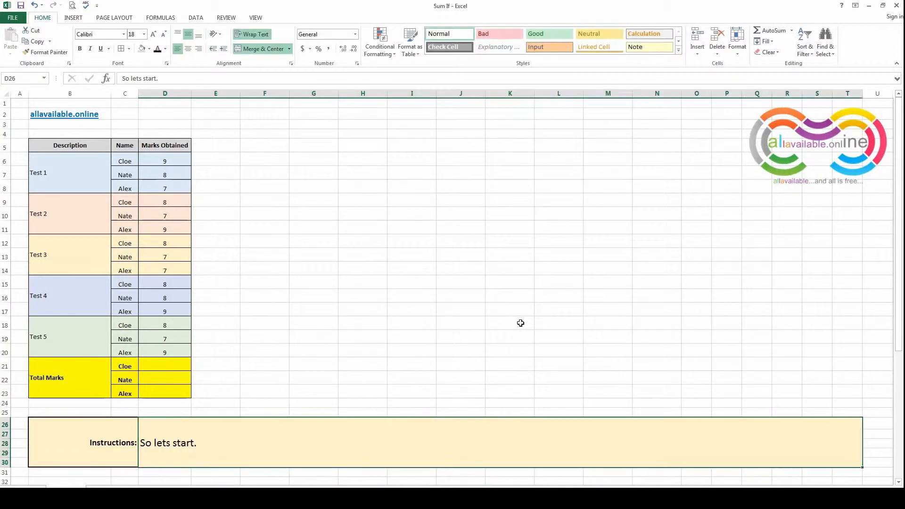
# Replace the Instructions text with "As you can see above, I have prepared a table of mark sheet with marks of some students".
pyautogui.write('As you ')
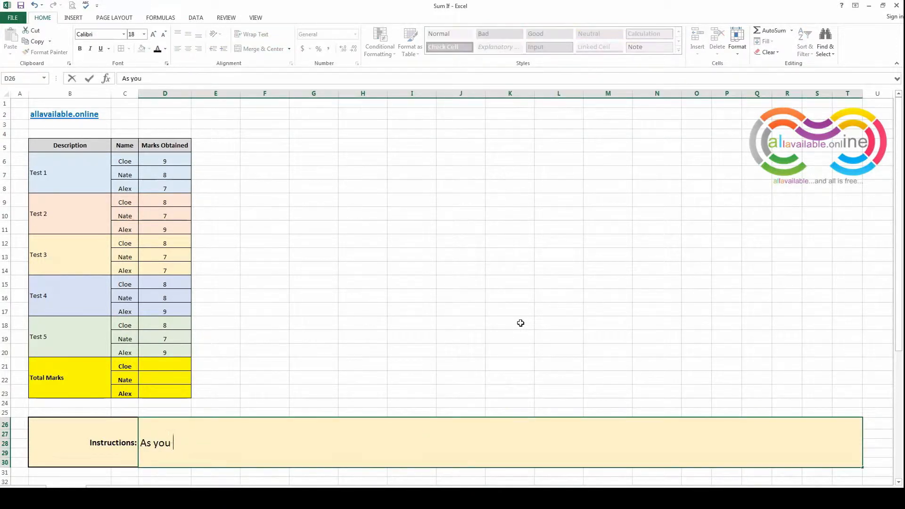
pyautogui.write('can see above, ')
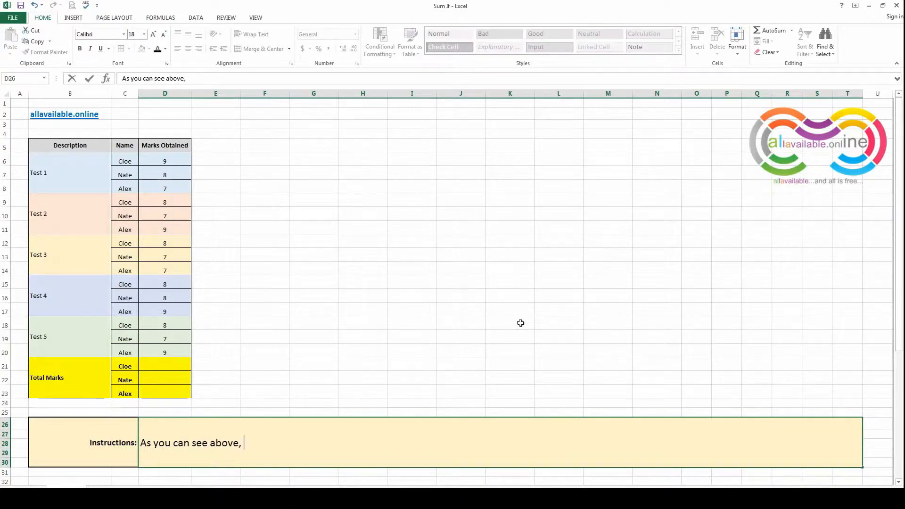
pyautogui.write('I have prepared ')
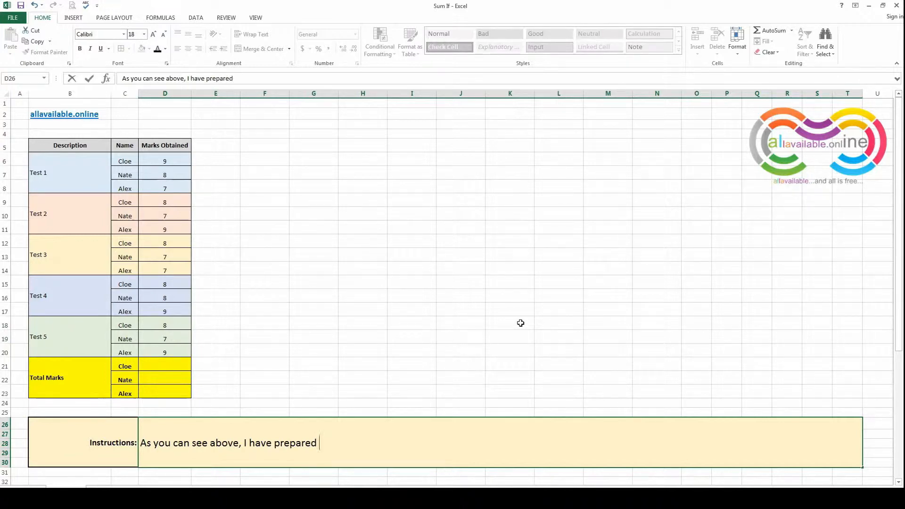
pyautogui.write('a table of mark shee')
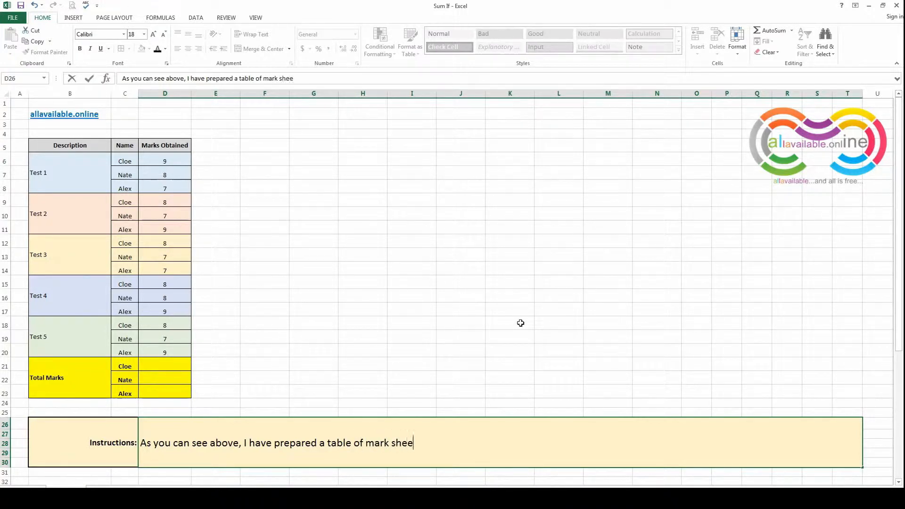
pyautogui.write('t with marks of')
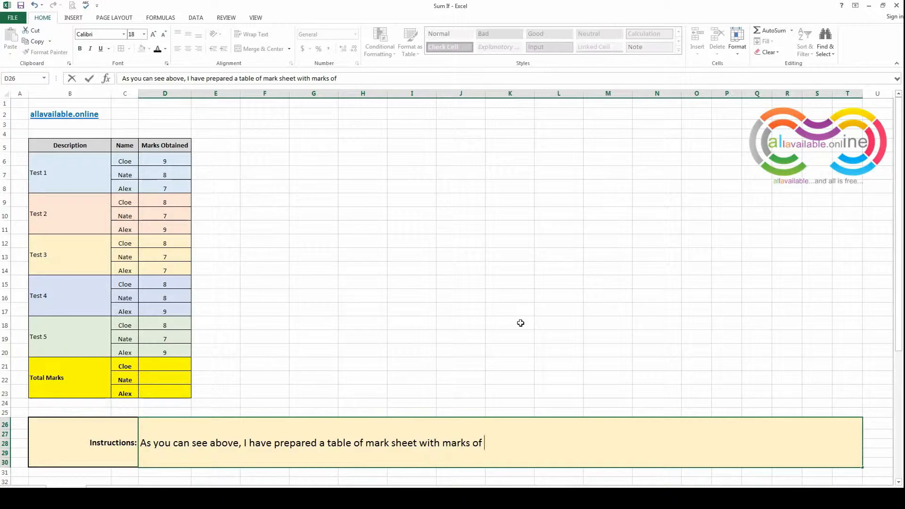
pyautogui.write(' some students')
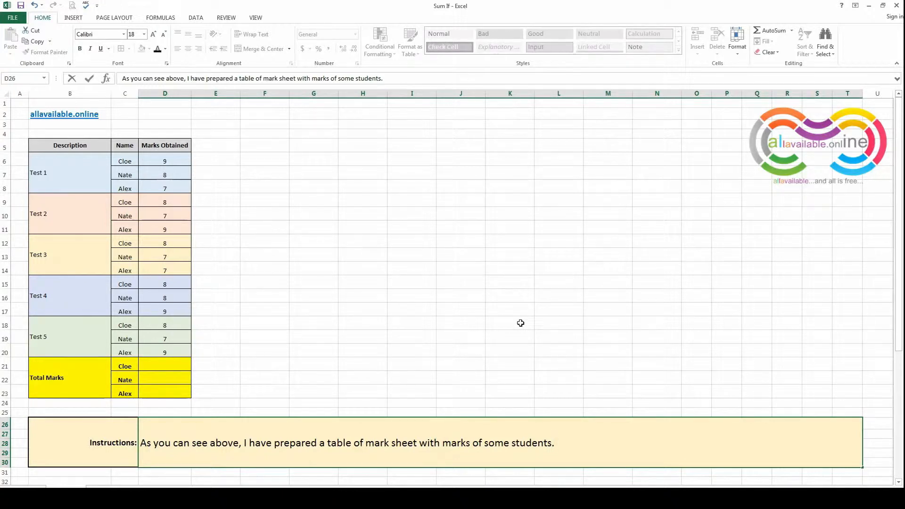
# Add the sentence "There are total 5 tests in the example and three students." to the Instructions message.
pyautogui.write('. There are total ')
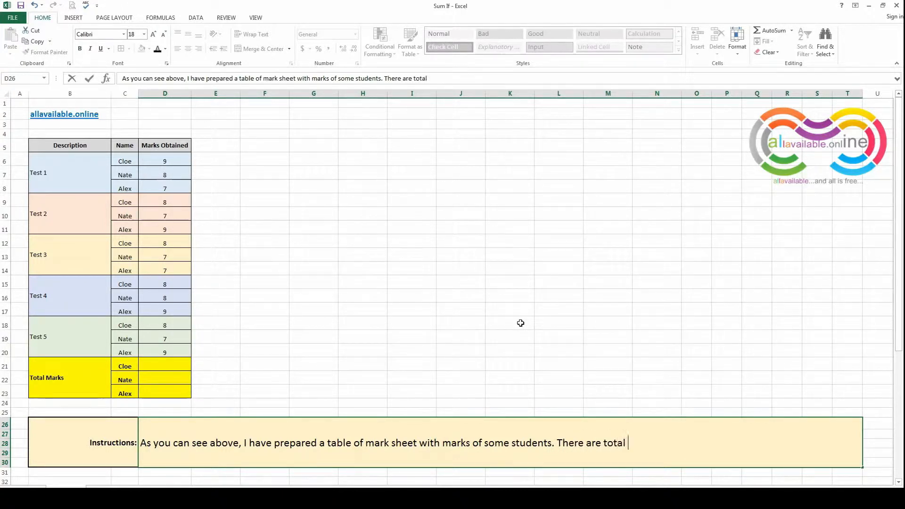
pyautogui.write('5 tests in the ex')
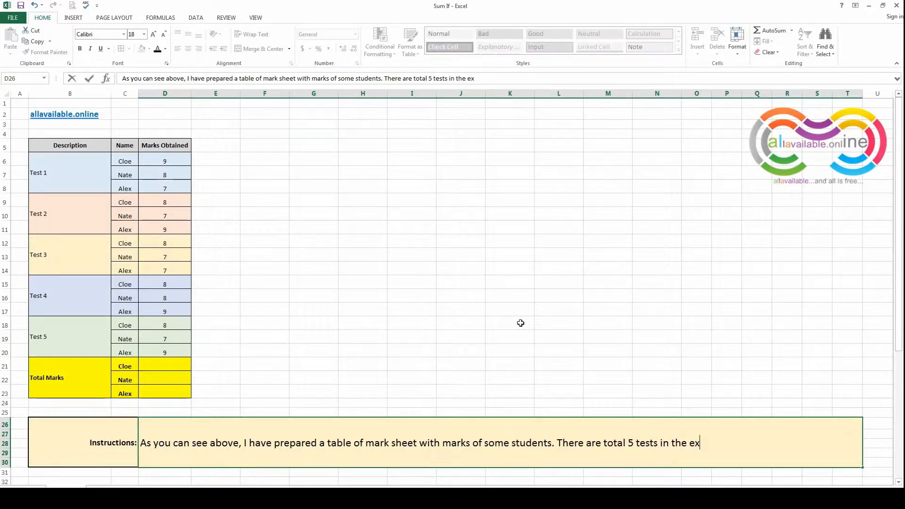
pyautogui.write('ample and thre')
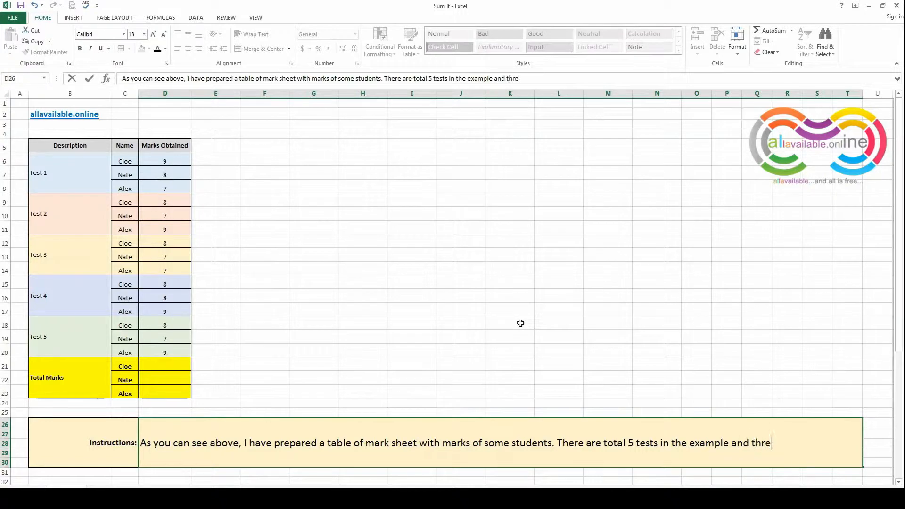
pyautogui.write('e students.')
pyautogui.press('Return')
# Replace the Instructions text with "This formula can be very usefull when you have dozen of students and various test".
pyautogui.press('Up')
pyautogui.write('T')
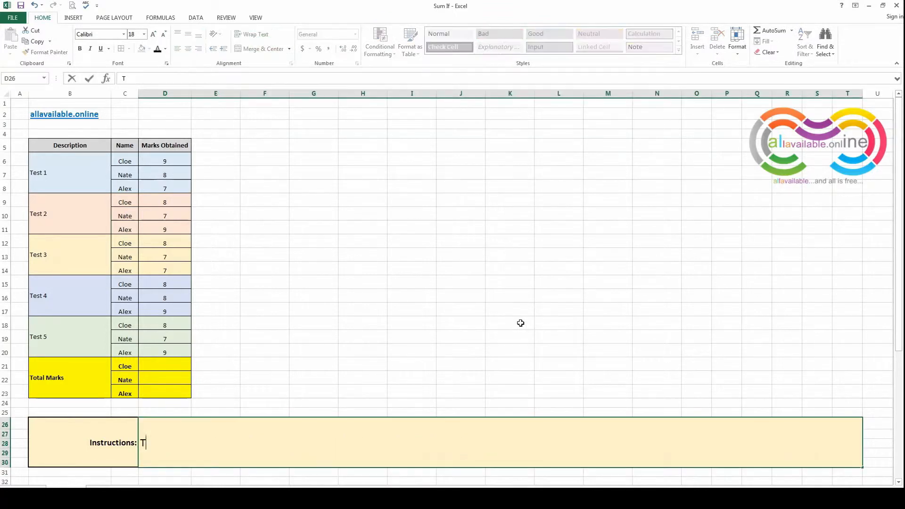
pyautogui.write('his formula can be very')
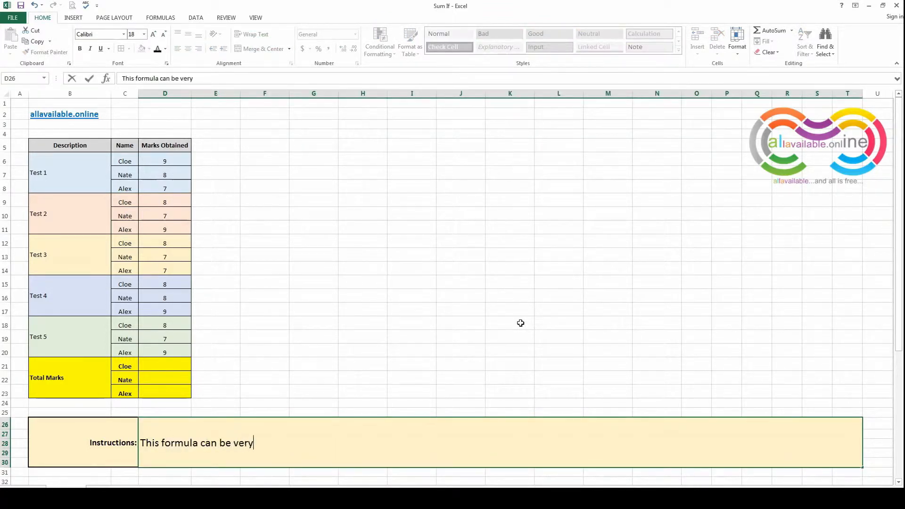
pyautogui.write(' usefull when you have ')
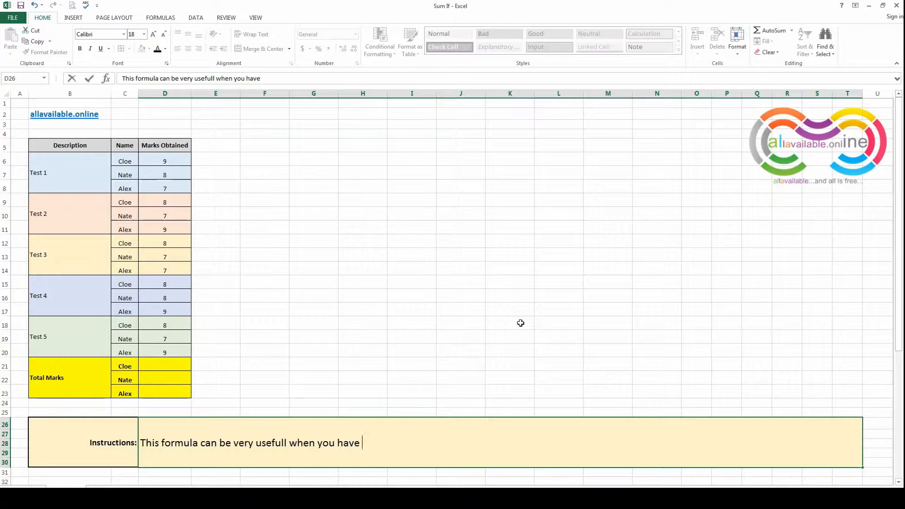
pyautogui.write('dozen of stud')
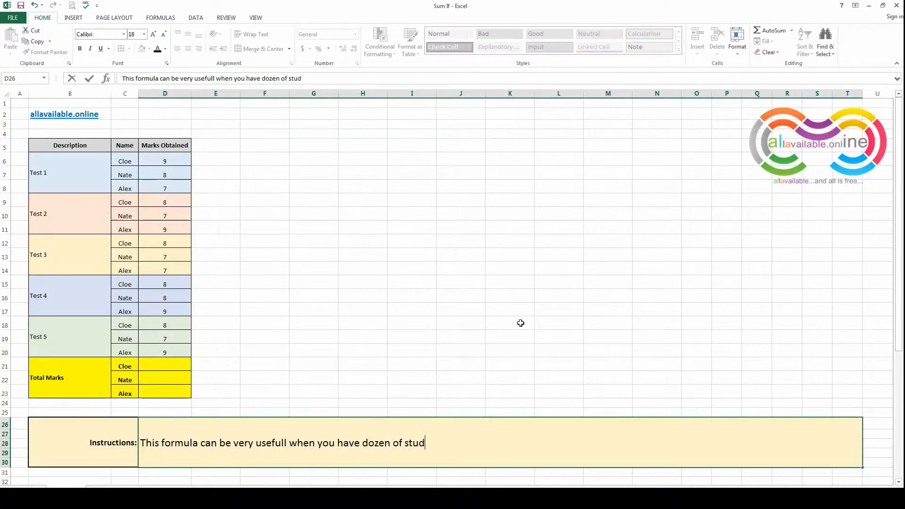
pyautogui.write('ents and various test')
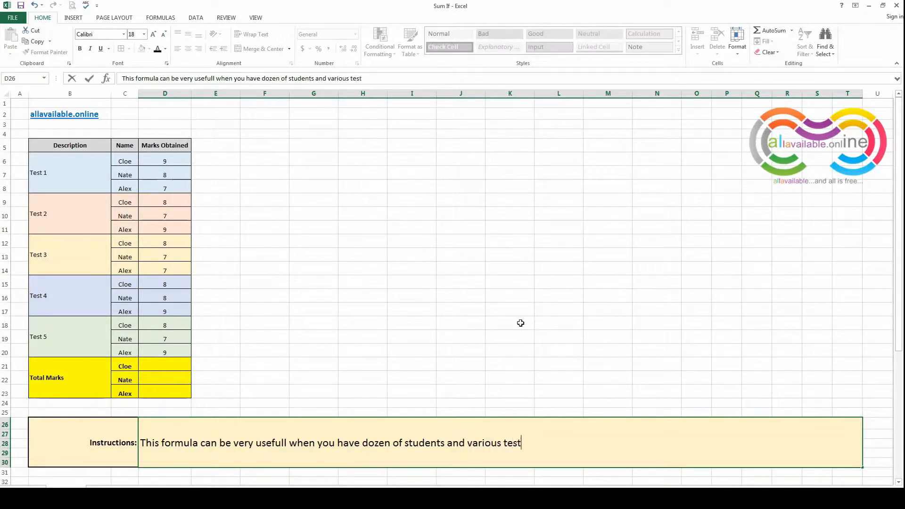
# Finish the Instructions sentence with "to calculate the total number obtained by each student in all the tests.".
pyautogui.write(' to calculate the to')
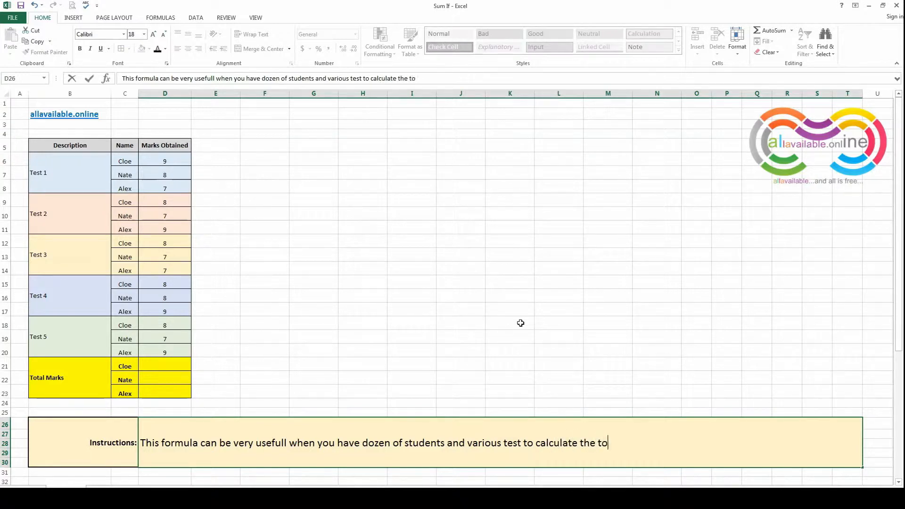
pyautogui.write('tal number obtained by')
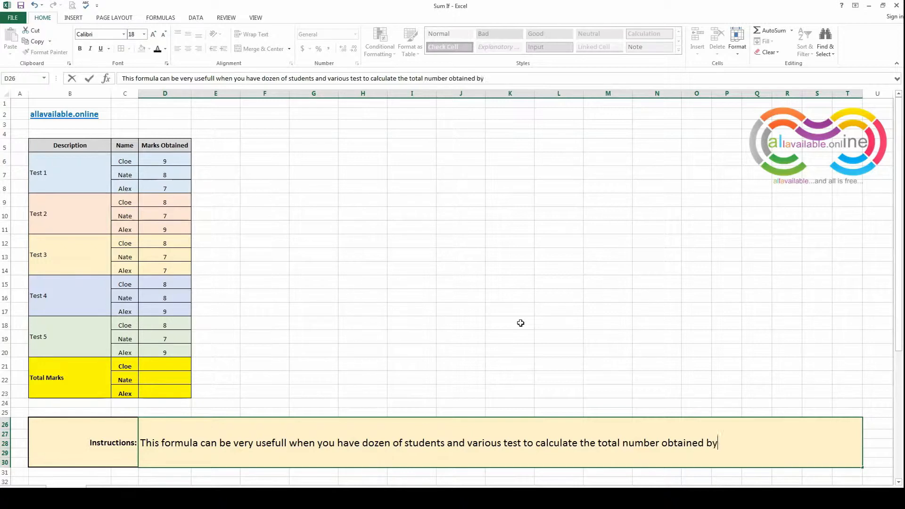
pyautogui.write(' each student')
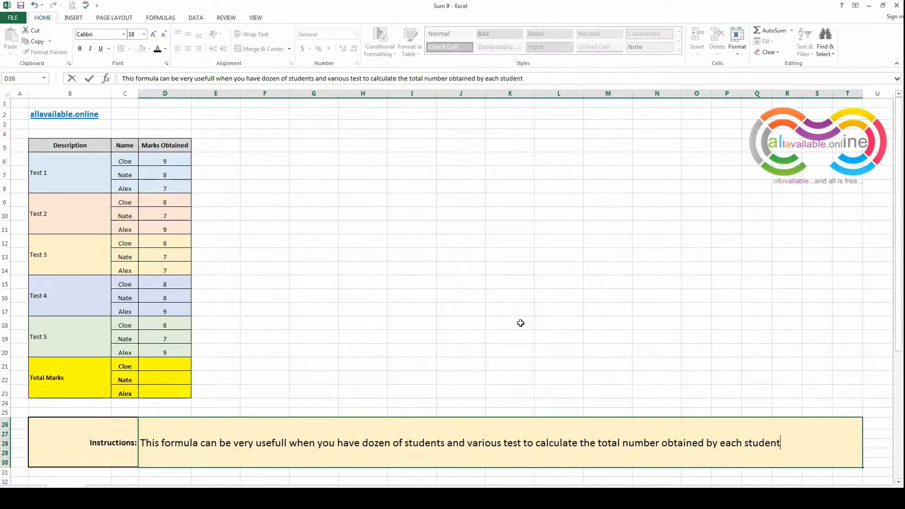
pyautogui.write(' in all the tests.')
pyautogui.press('Return')
# Replace the Instructions text with "So lets begin. In the end in front of total marks, I will apply formula".
pyautogui.press('Up')
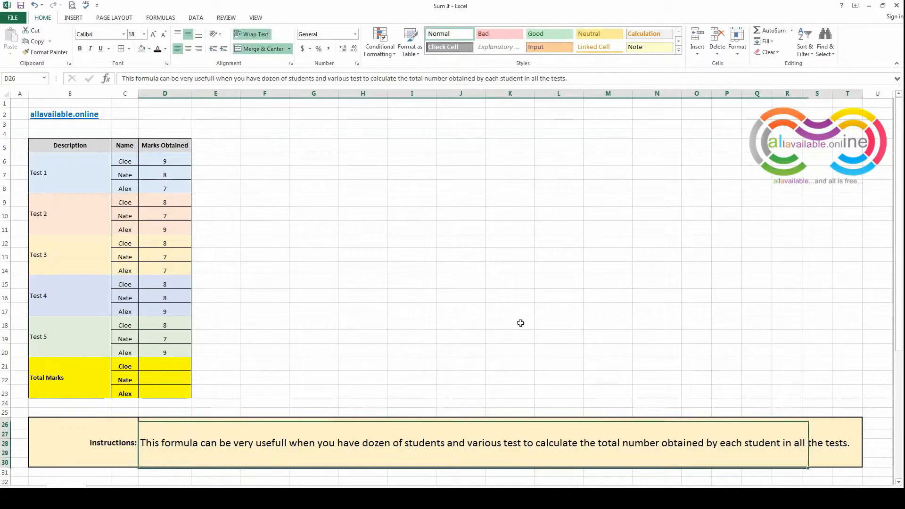
pyautogui.write('So lets')
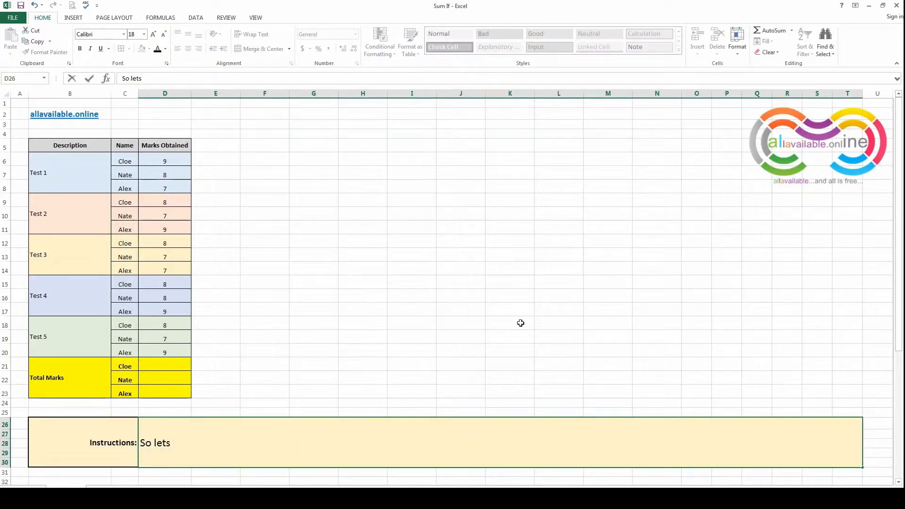
pyautogui.write(' begin. In the')
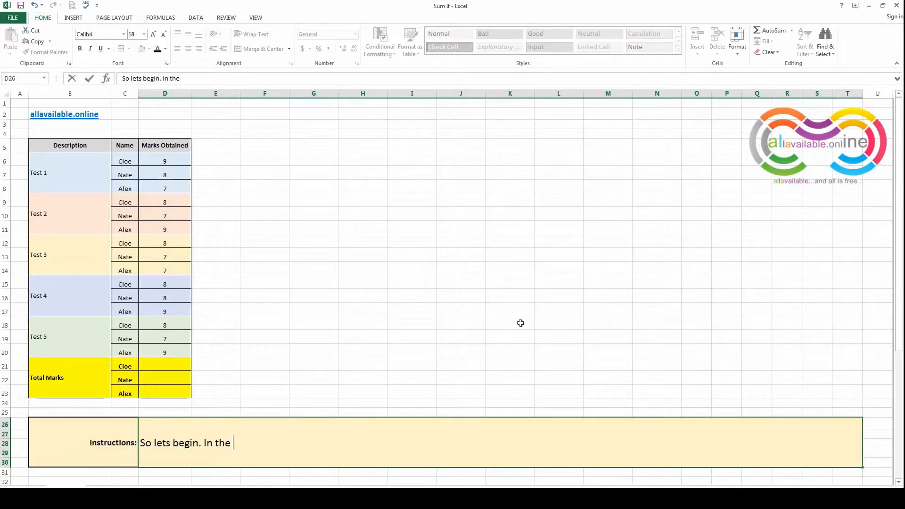
pyautogui.write(' end in front o')
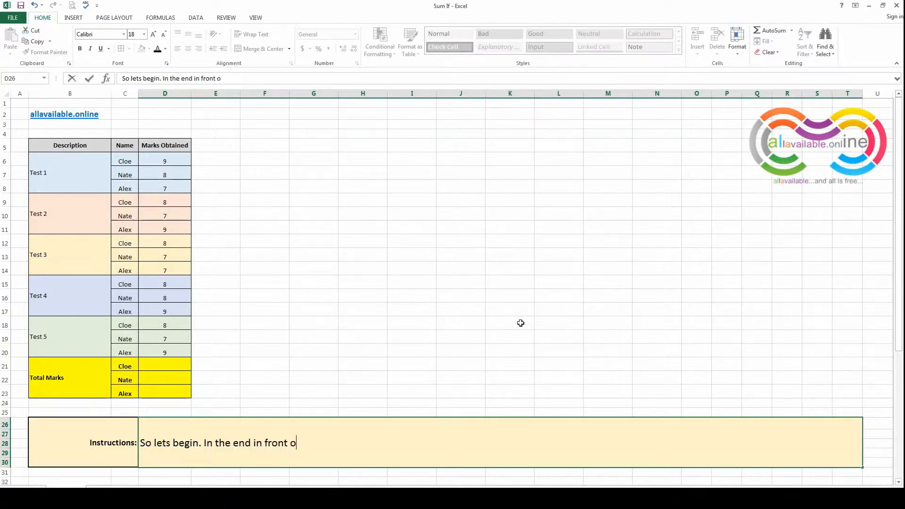
pyautogui.write('f total marks')
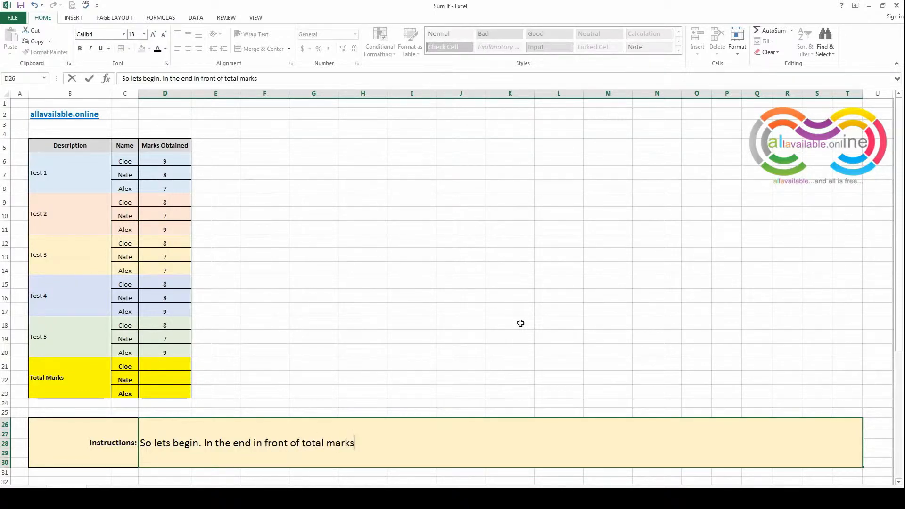
pyautogui.write(', I will apply formula')
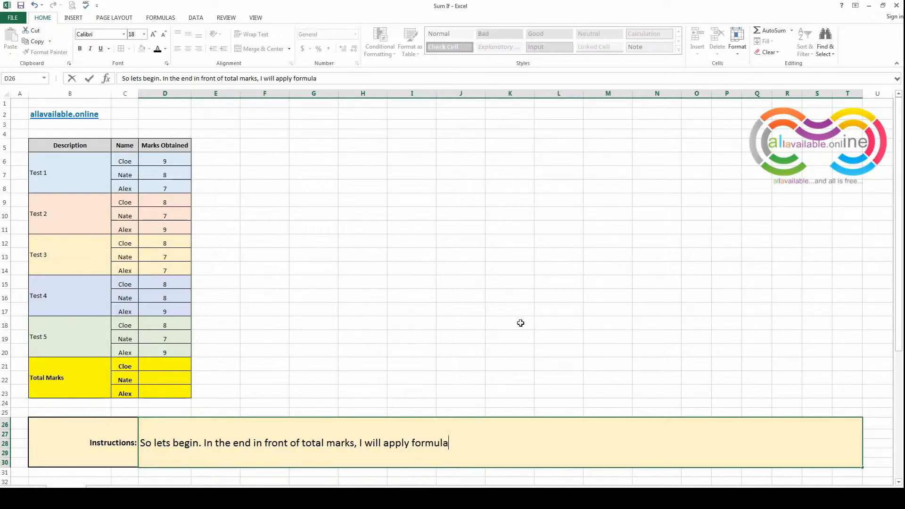
# Finish the Instructions sentence with "to calculate", the three students' names in quotation marks, and "total marks.".
pyautogui.write(' to calculate "Cloe')
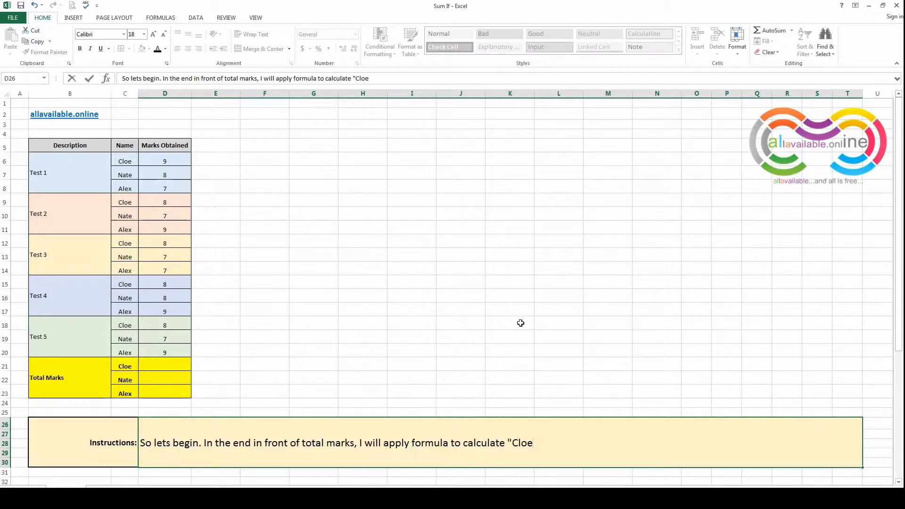
pyautogui.write('", "Nate" and A')
pyautogui.press('BackSpace')
pyautogui.write('"')
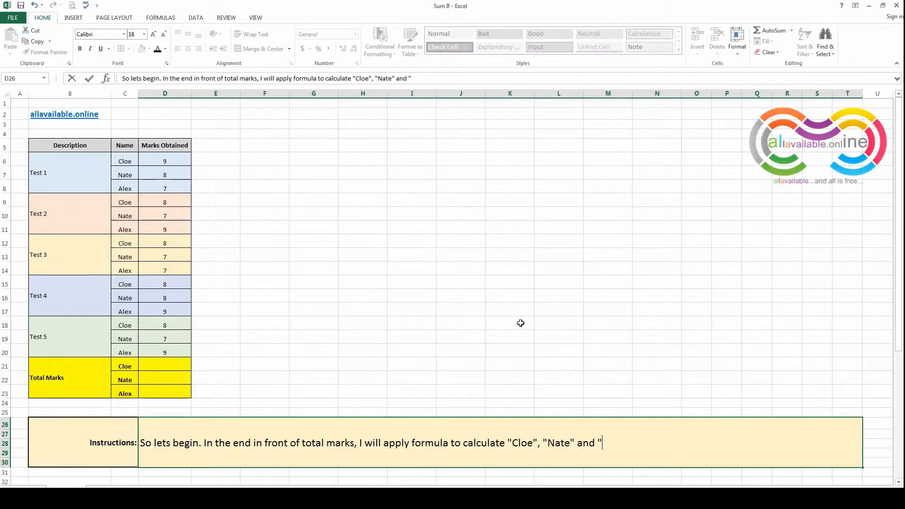
pyautogui.write('Alex"\'s total mar')
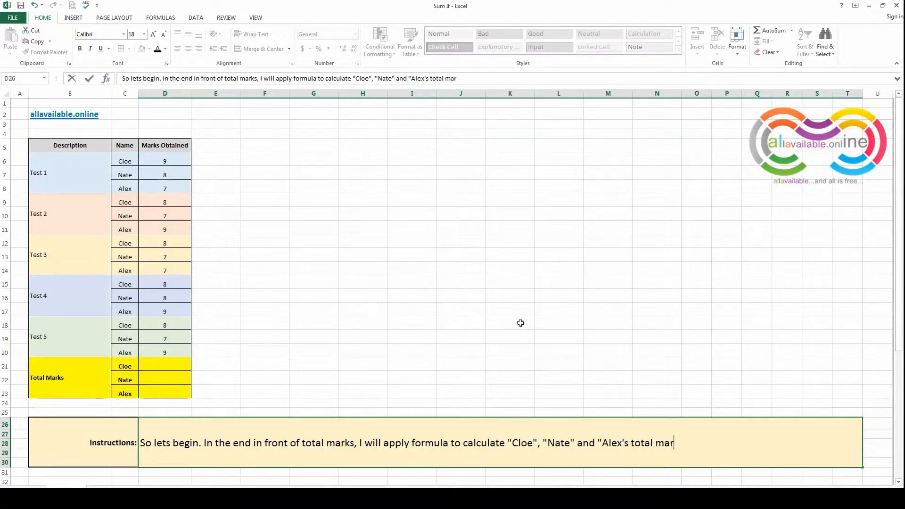
pyautogui.write('ks.')
pyautogui.hotkey('ctrl', 'Return')
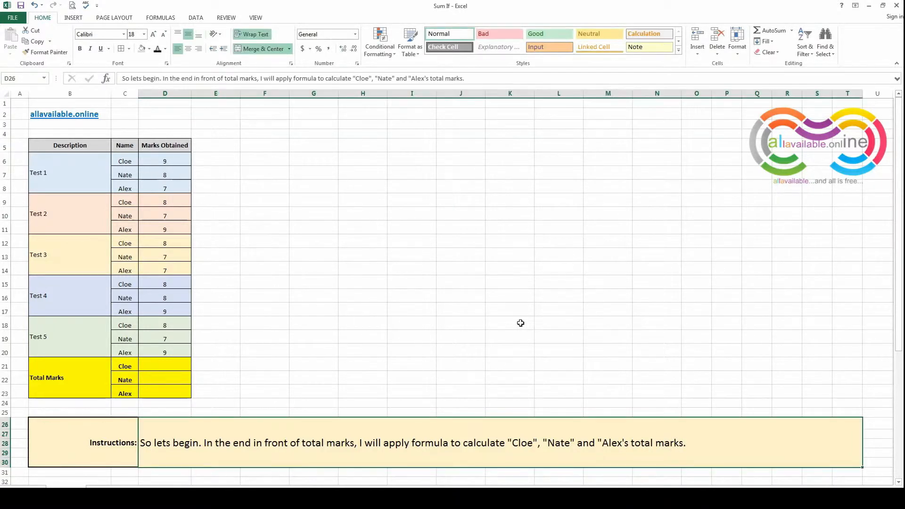
# Clear the Instructions box and total the first student's marks in D21 with =SUMIF(C6:D20,C21,D6:D20).
pyautogui.press('Delete')
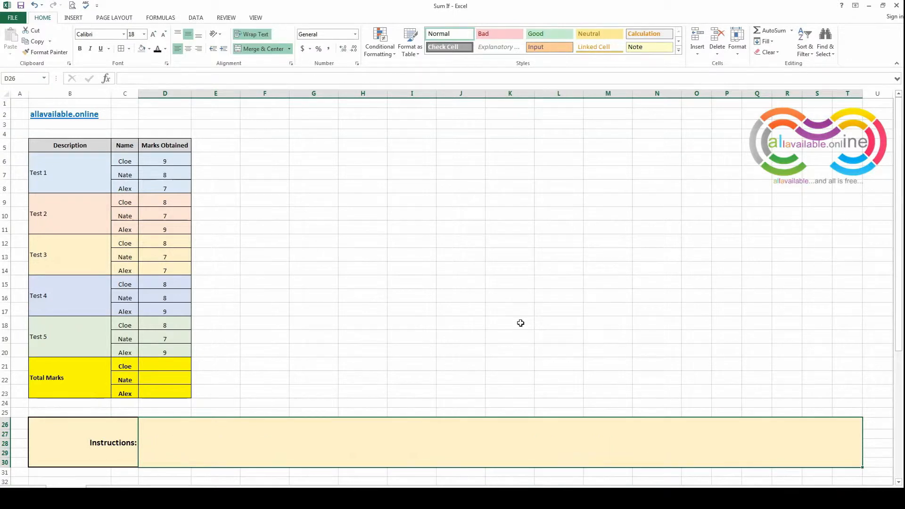
pyautogui.click(169, 363)
pyautogui.write('=su')
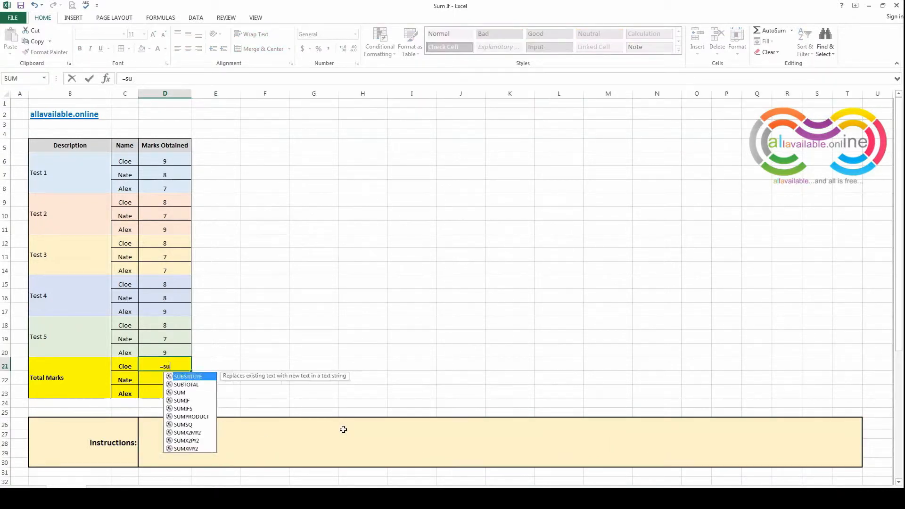
pyautogui.write('mif(')
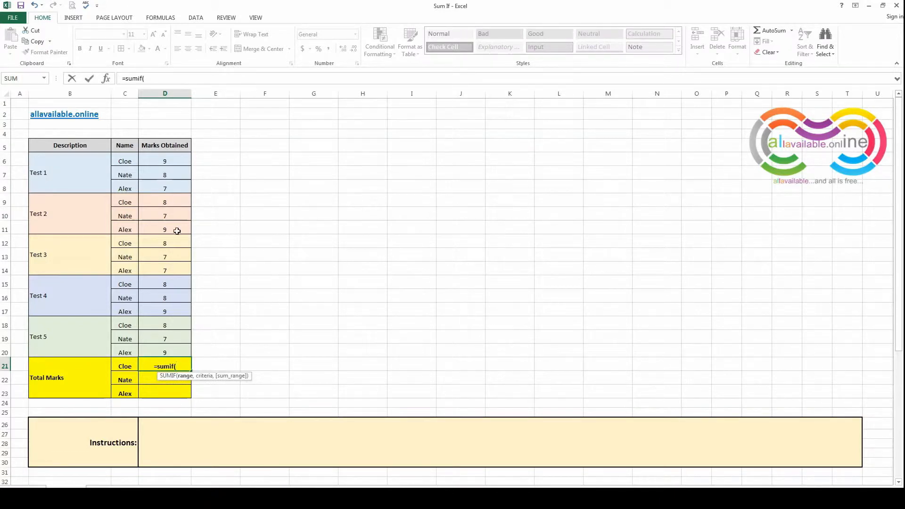
pyautogui.moveTo(124, 162); pyautogui.dragTo(176, 352)
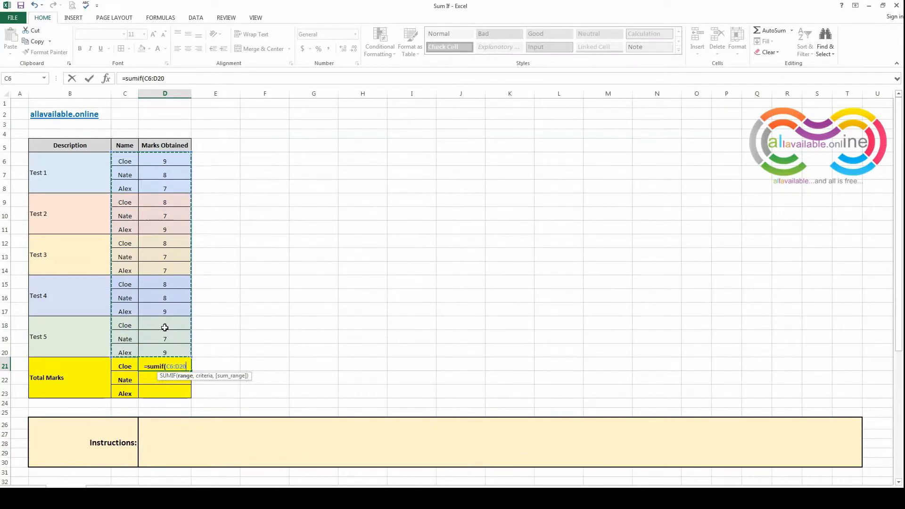
pyautogui.write(',')
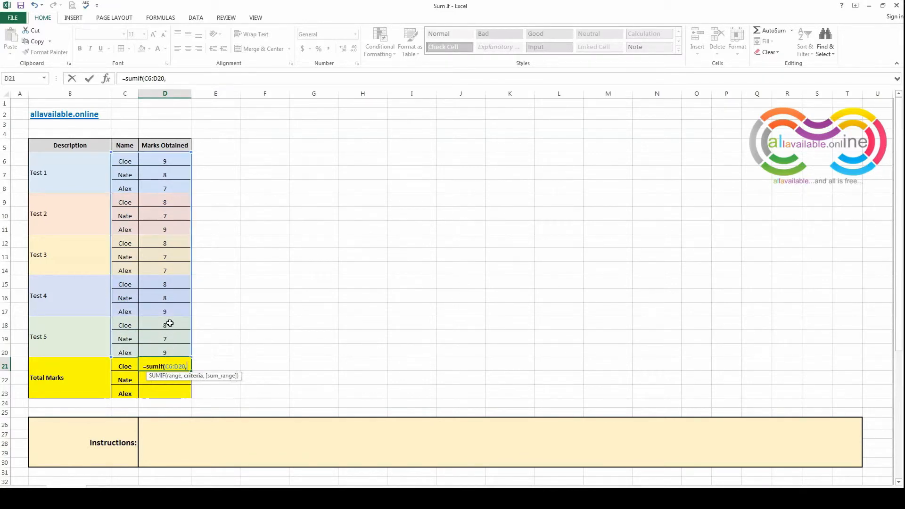
pyautogui.click(123, 366)
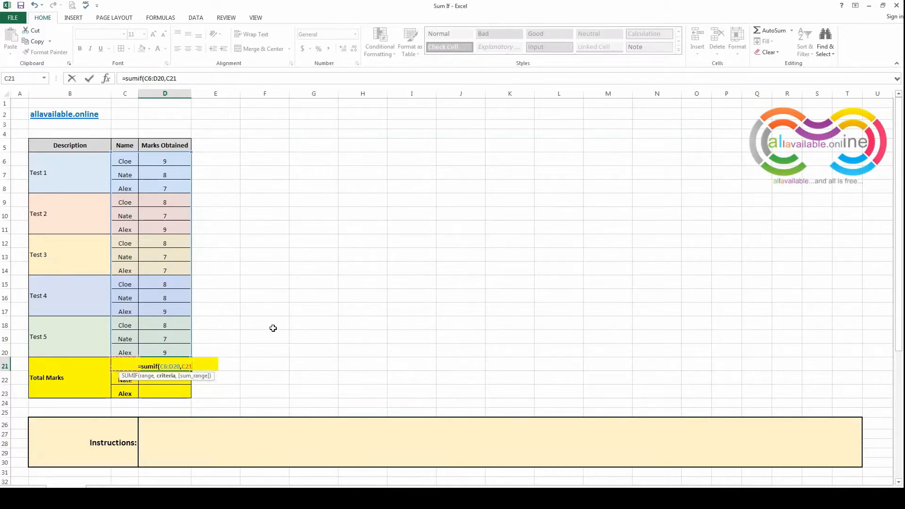
pyautogui.write(',')
pyautogui.moveTo(161, 161); pyautogui.dragTo(161, 349)
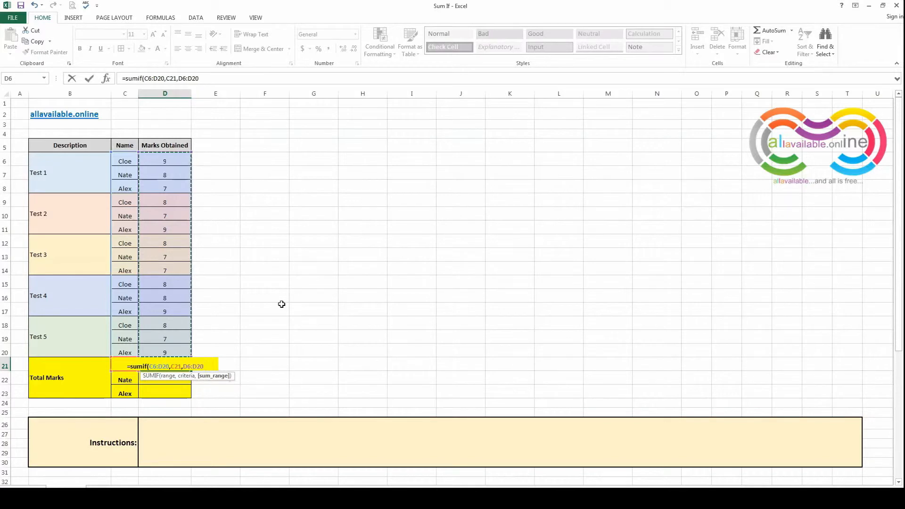
pyautogui.press('Return')
# Write "So guys, this formula has three steps (as most of the excel formulas)." in the Instructions box.
pyautogui.click(216, 448)
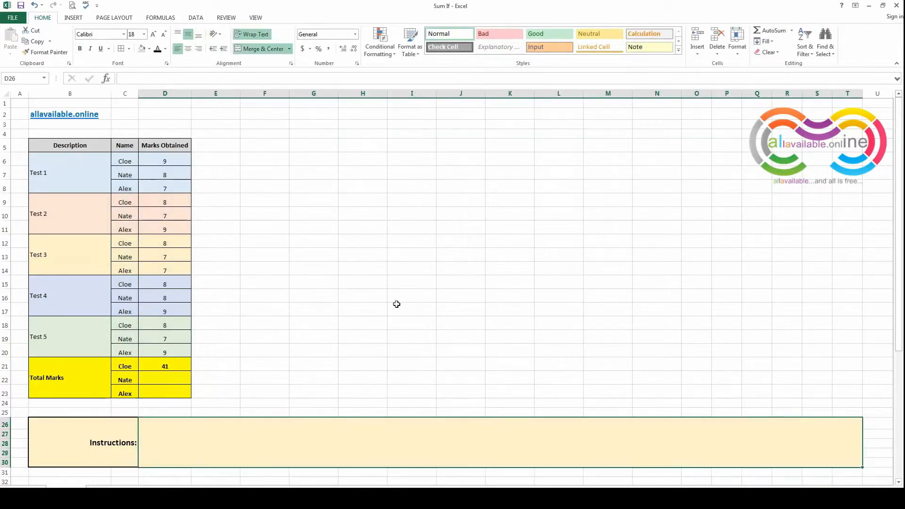
pyautogui.write('So guys, i')
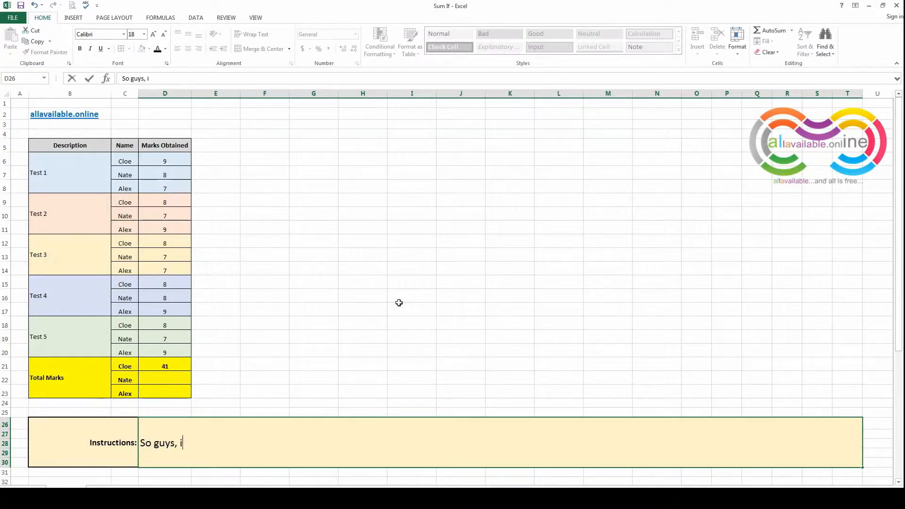
pyautogui.press('BackSpace')
pyautogui.write('this for')
pyautogui.write('la h')
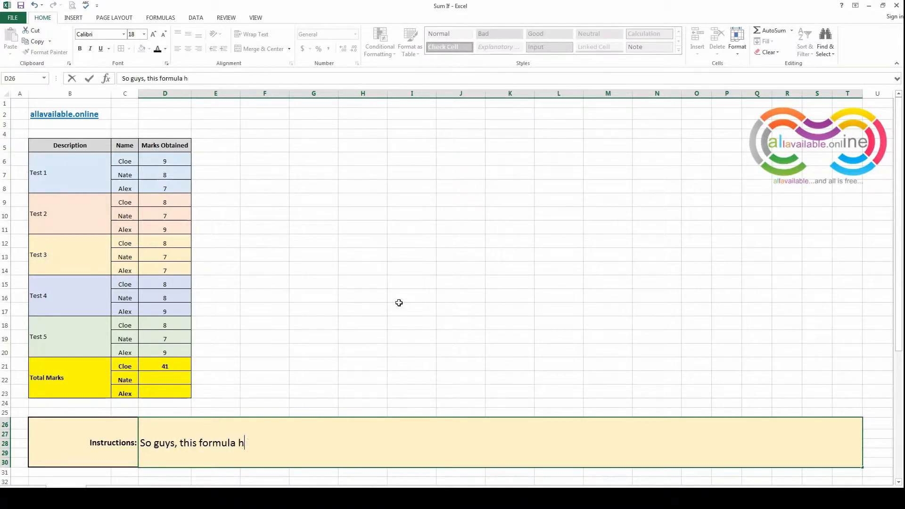
pyautogui.write('as three steps 9as')
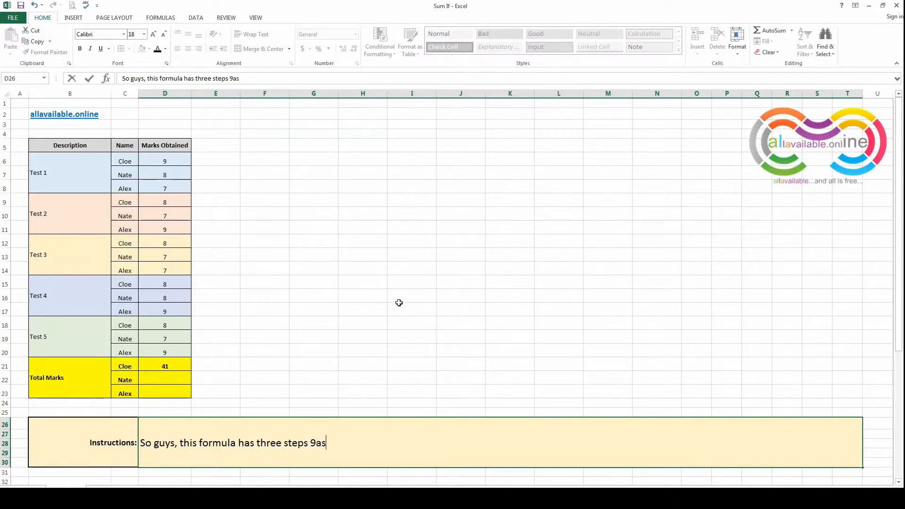
pyautogui.press('BackSpace')
pyautogui.press('BackSpace')
pyautogui.press('BackSpace')
pyautogui.write('(as most of the ex')
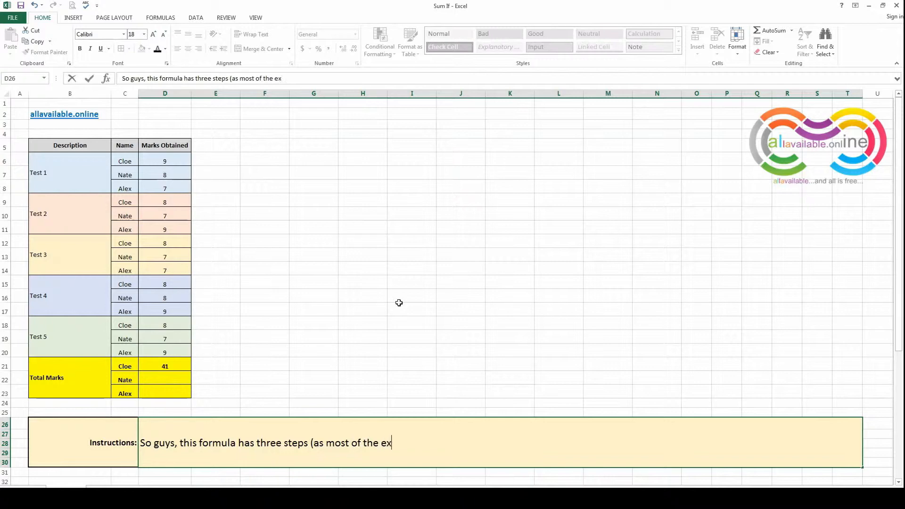
pyautogui.write('cel formulas).')
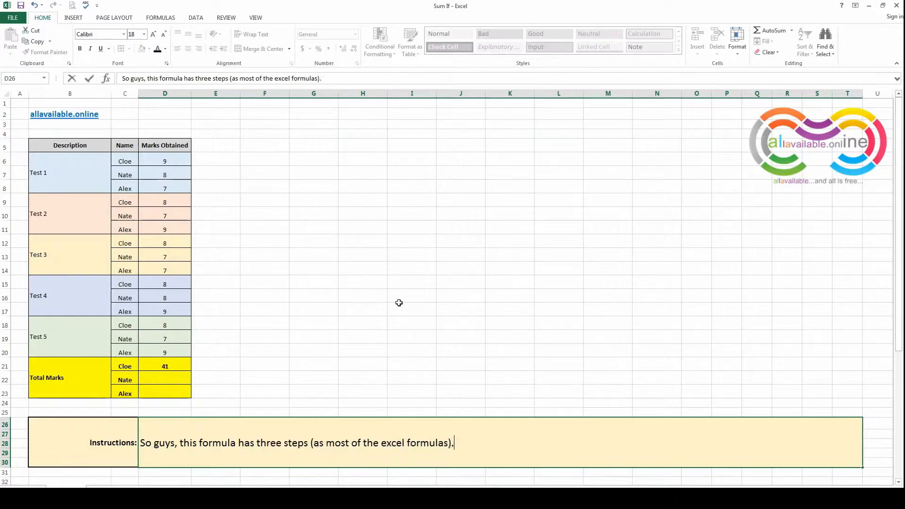
# Add "In first step, you need to define the range. Which is criteria column and the value column" to the Instructions message.
pyautogui.write(' In first ste')
pyautogui.write('p, you ')
pyautogui.write('n')
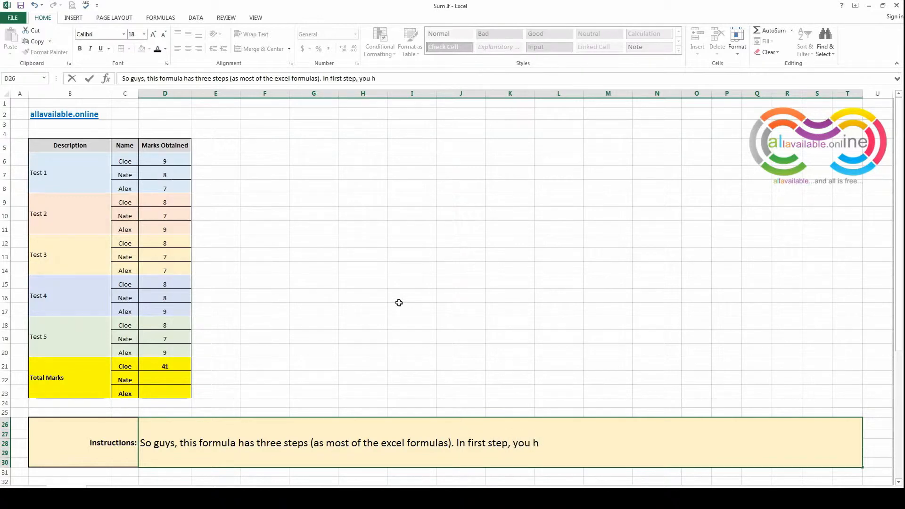
pyautogui.write('eed to define')
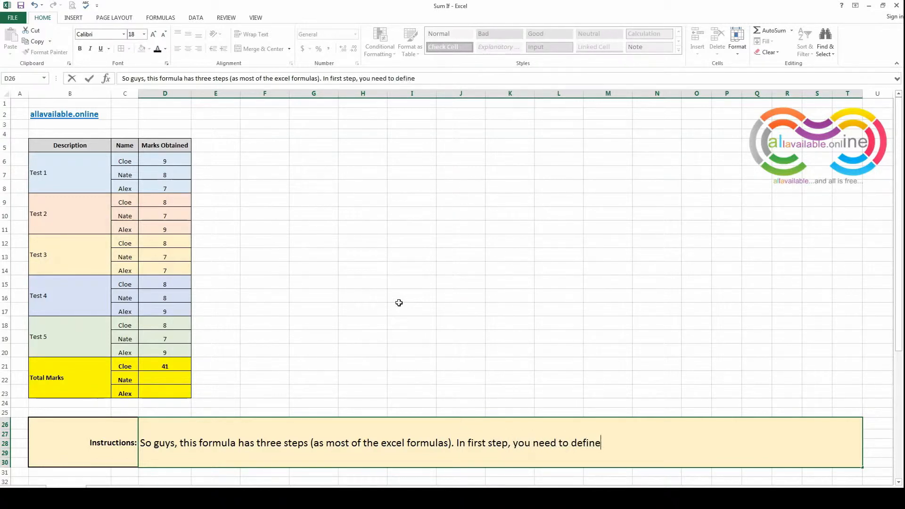
pyautogui.write(' the range. Which ')
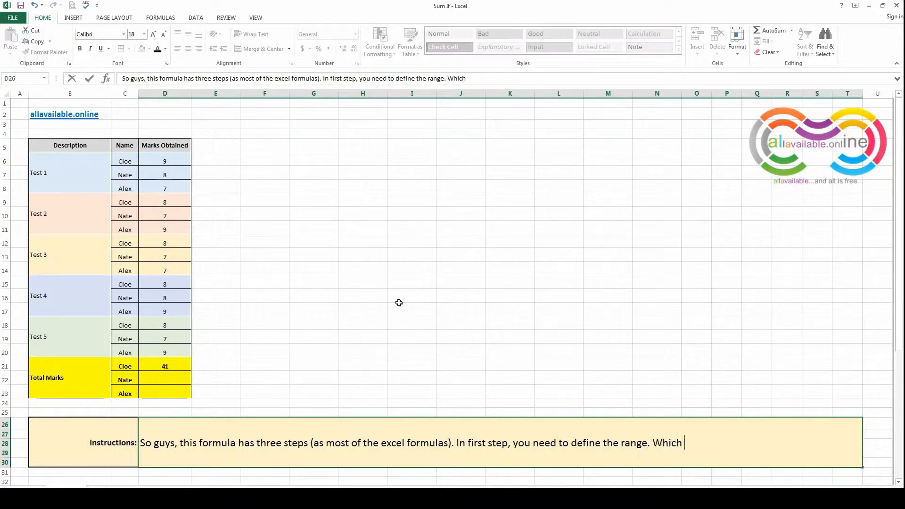
pyautogui.write('is criteria column and ')
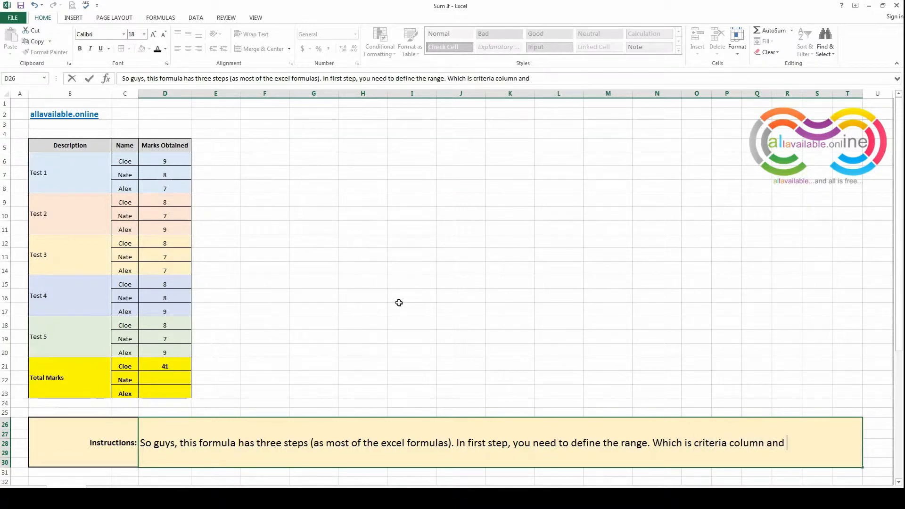
pyautogui.write('the value column')
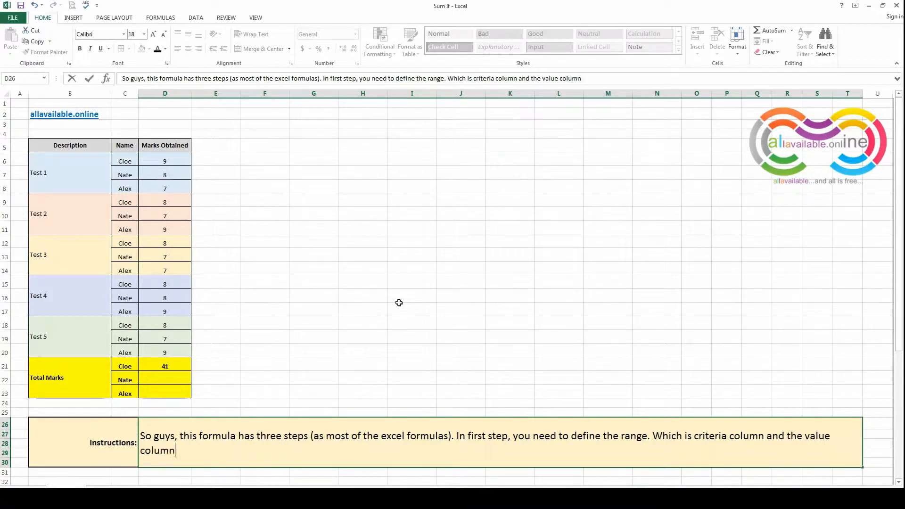
# Finish the Instructions message with "together. In above example, the name column and the marks obtained column.".
pyautogui.write(' together. In above exam')
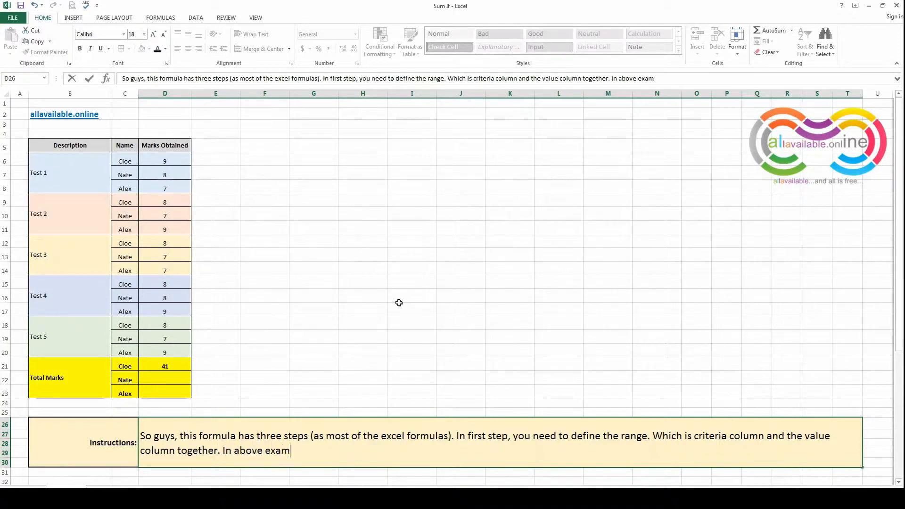
pyautogui.write('ple, the name colu')
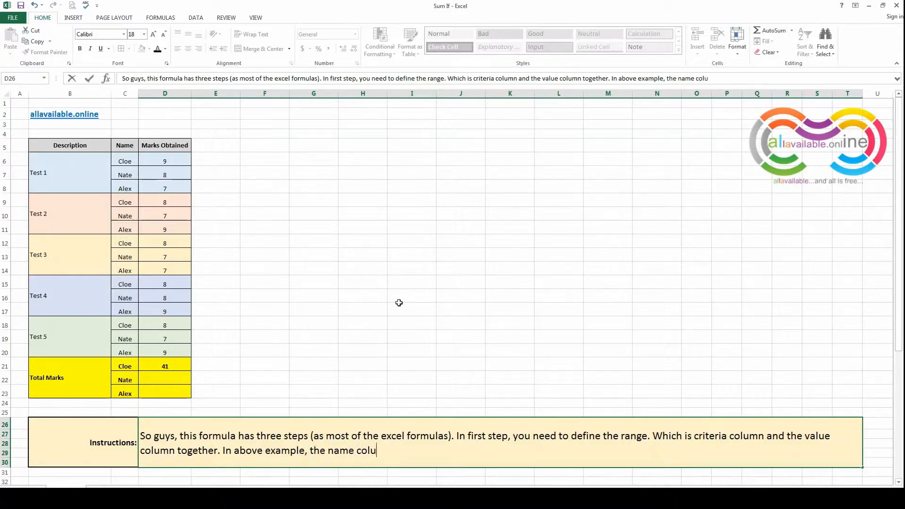
pyautogui.write('mn and the mark')
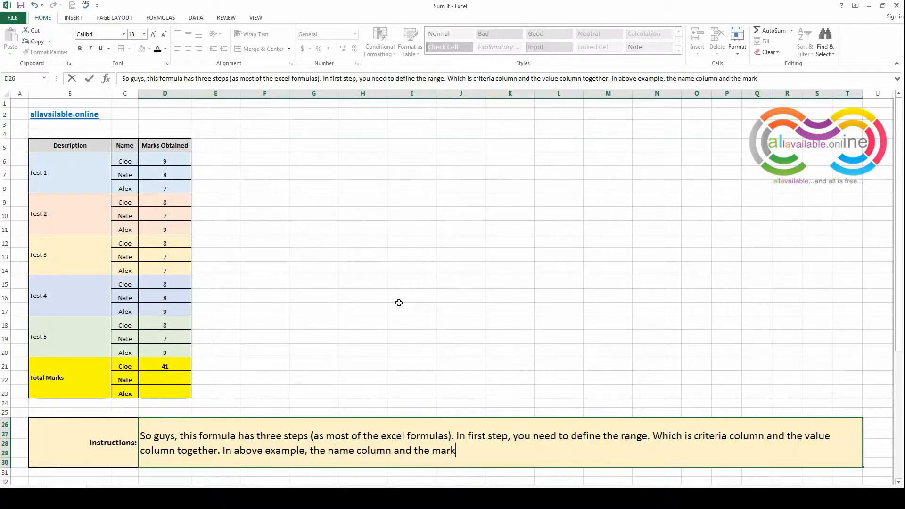
pyautogui.write('s obtained column.')
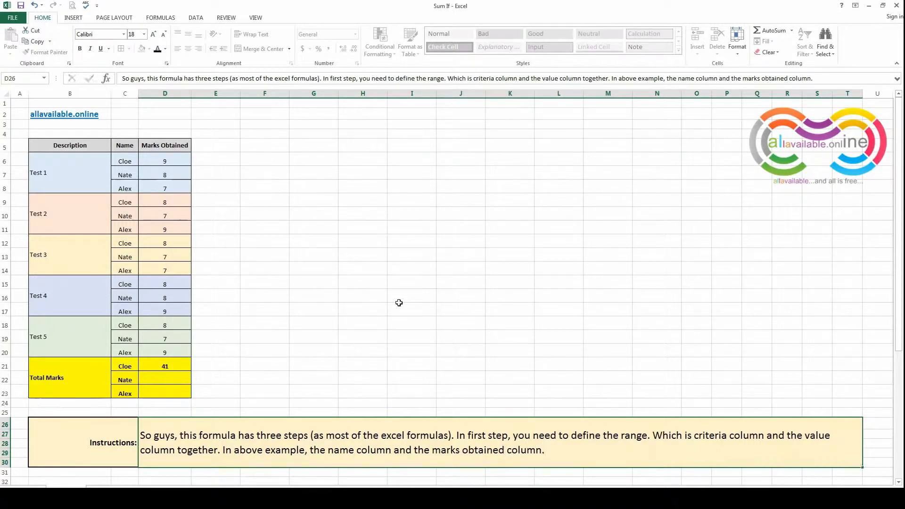
pyautogui.press('Return')
# Replace the Instructions message with "Second step is to give the "criteria", which is in our case, the name of the student we want to know total marks.".
pyautogui.press('Up')
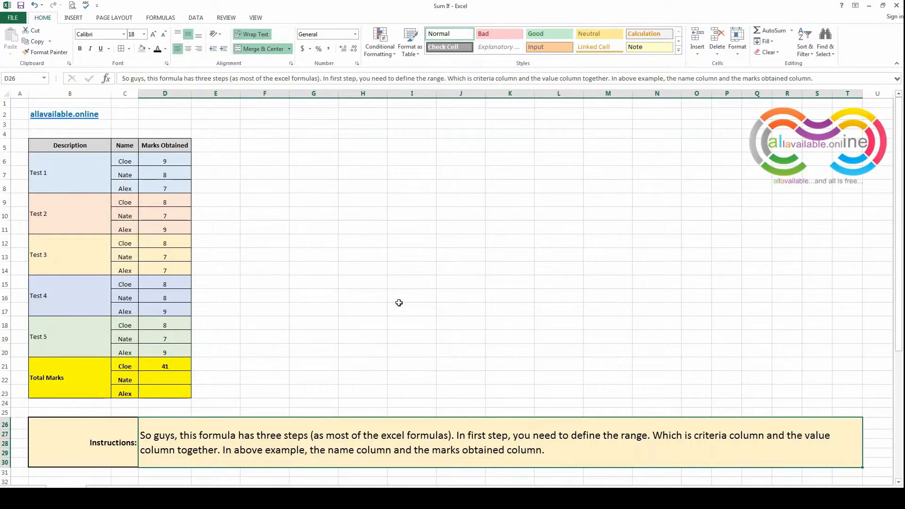
pyautogui.write('Second ')
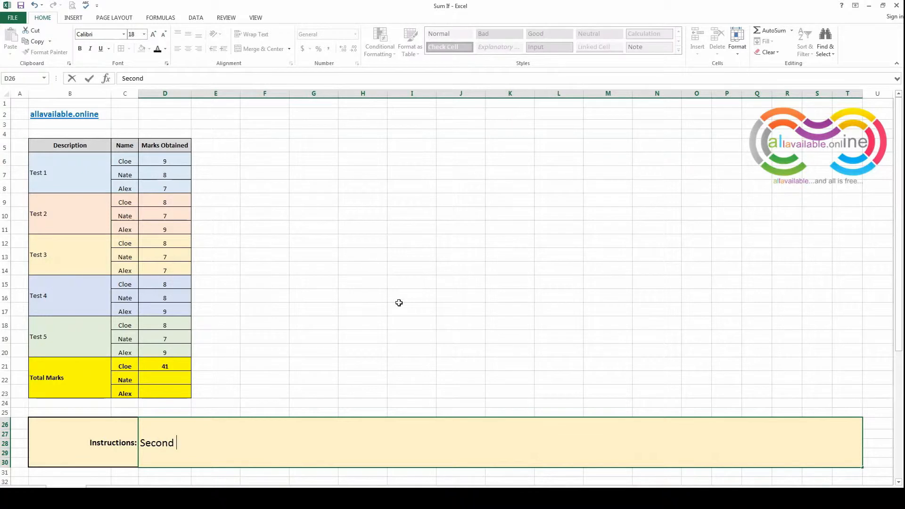
pyautogui.write('step is to give the "')
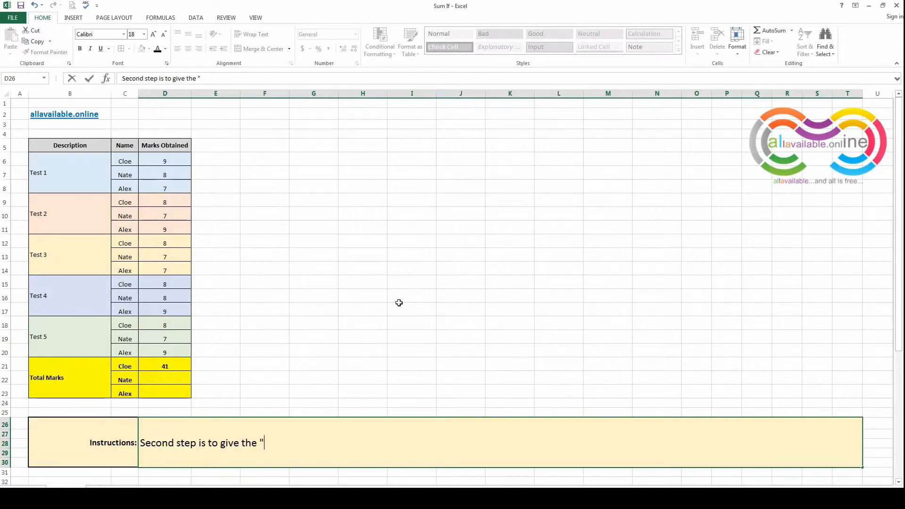
pyautogui.write('criteria", which is ')
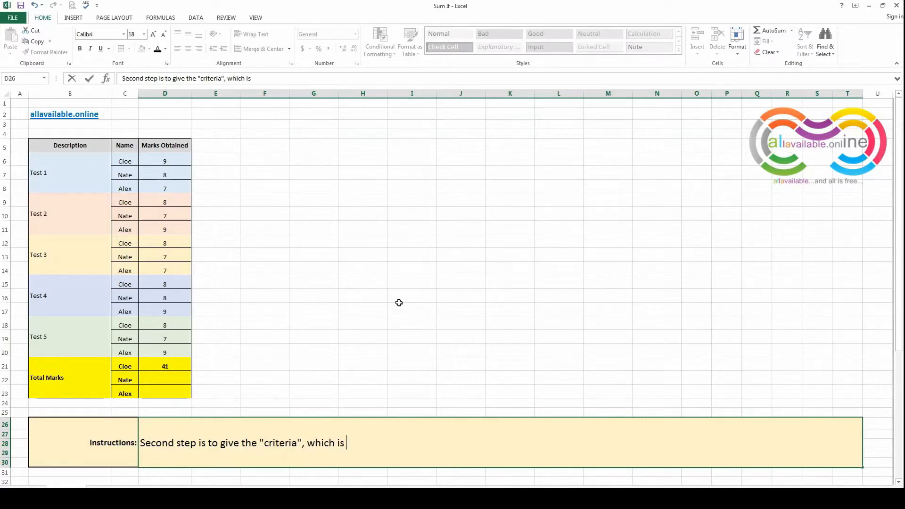
pyautogui.write('in our case, the name fo the')
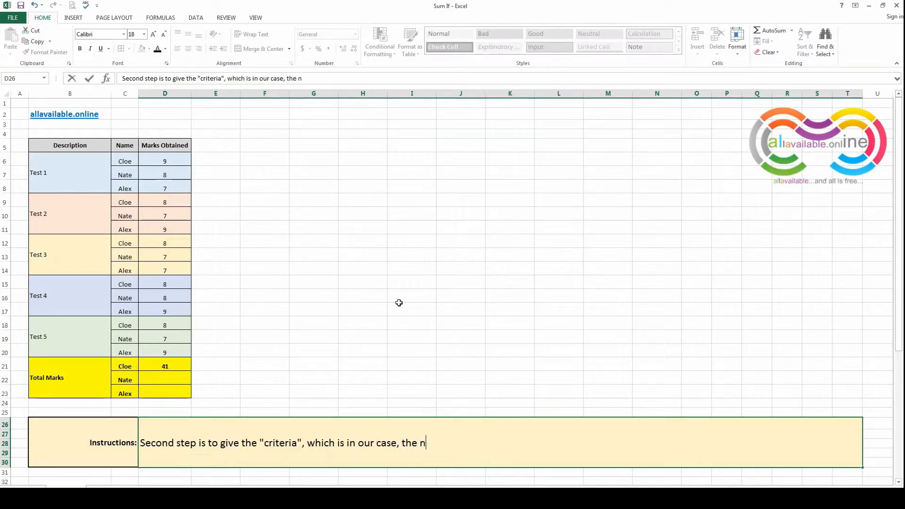
pyautogui.press('BackSpace')
pyautogui.press('BackSpace')
pyautogui.press('BackSpace')
pyautogui.press('BackSpace')
pyautogui.press('BackSpace')
pyautogui.press('BackSpace')
pyautogui.write('of the st')
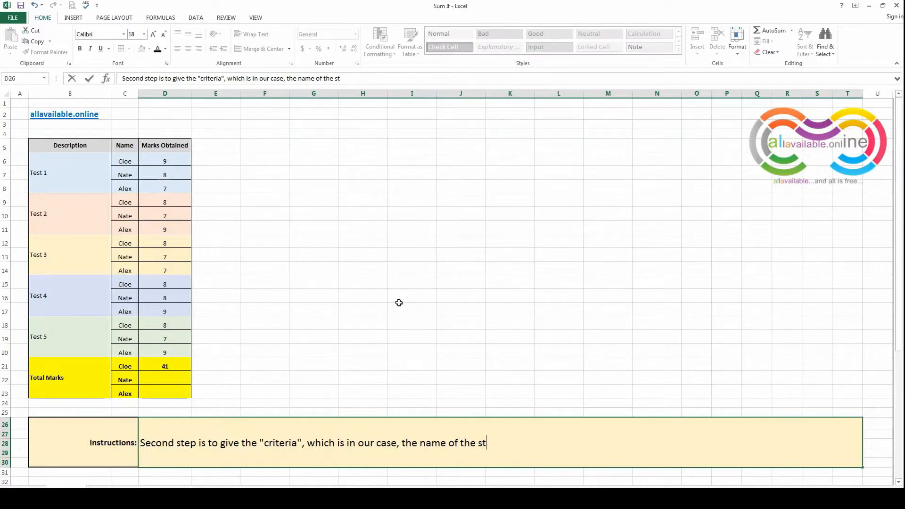
pyautogui.write('udent we wan')
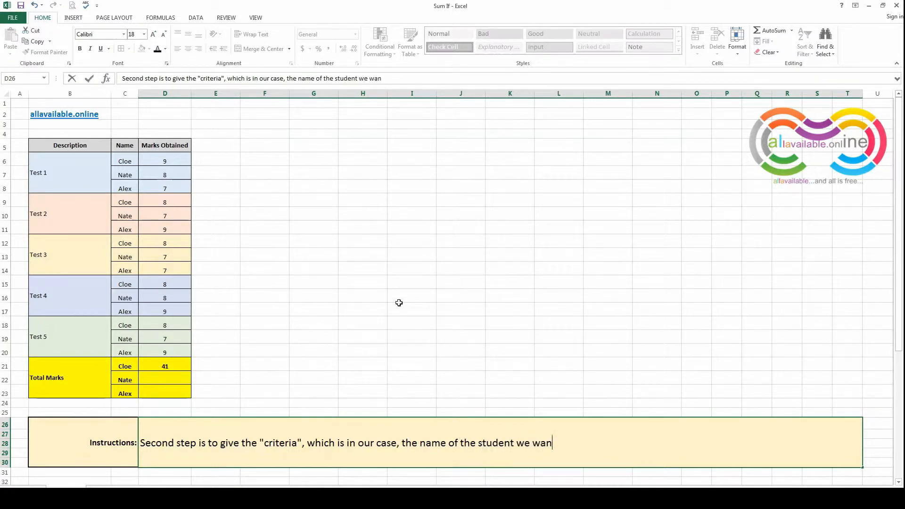
pyautogui.write('t to know total marks. ')
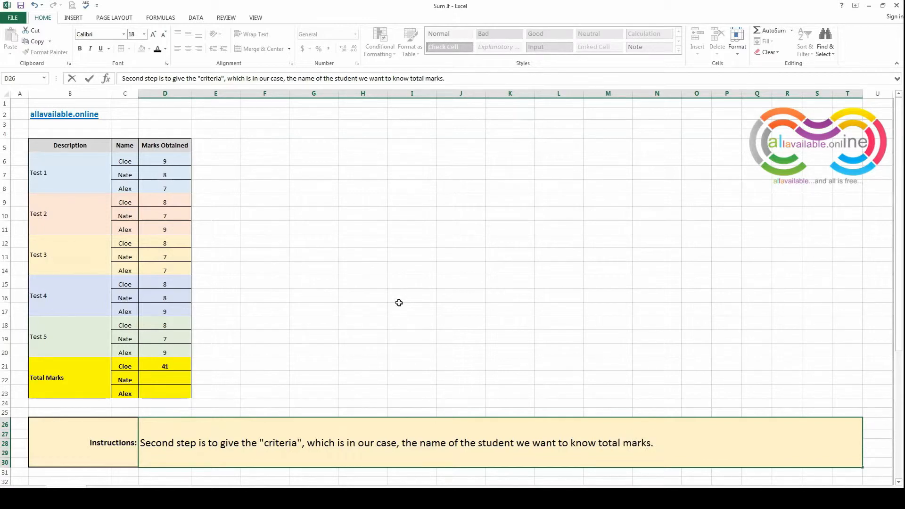
# Finish the Instructions message with "So I select" followed by the first student's name and a full stop.
pyautogui.write('So I selee')
pyautogui.write('t clo')
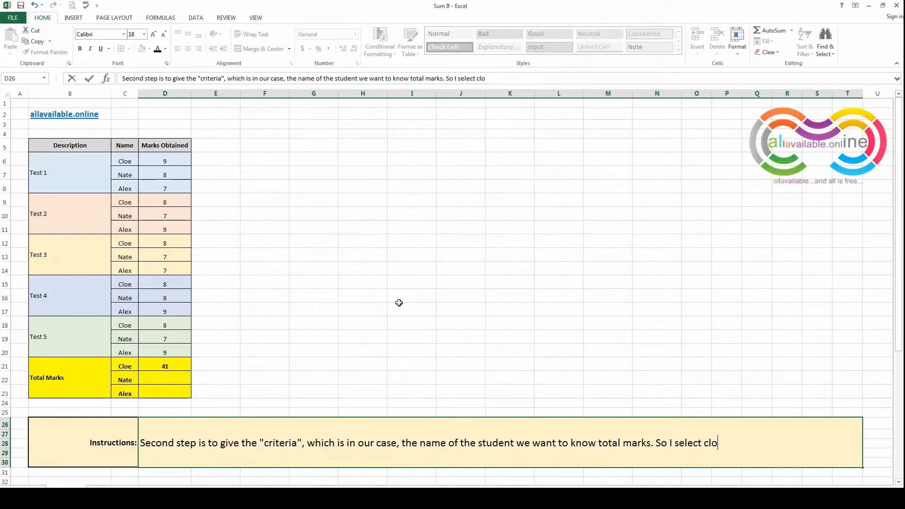
pyautogui.write('e.')
pyautogui.press('Return')
# Start a new message in the Instructions box with "Then third step is to", replacing the criteria explanation.
pyautogui.press('Up')
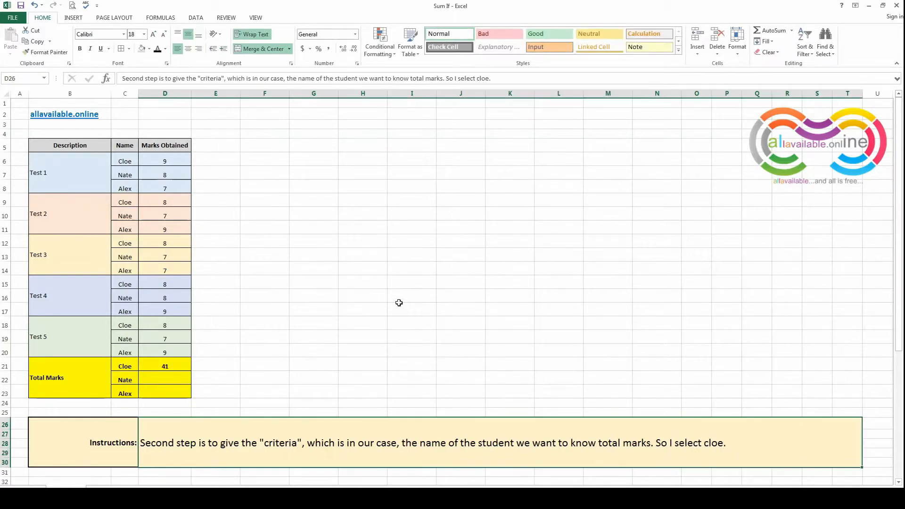
pyautogui.write('Thenthri')
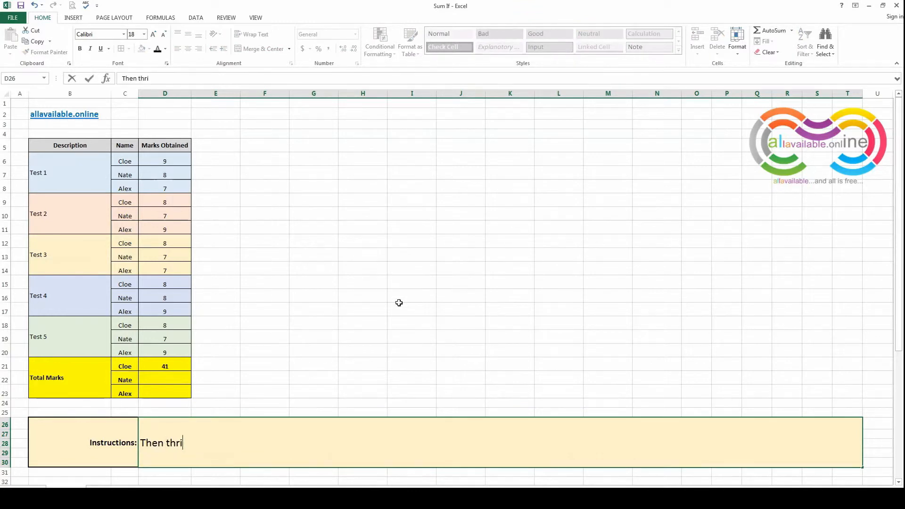
pyautogui.write('d')
pyautogui.press('BackSpace')
pyautogui.press('BackSpace')
pyautogui.press('BackSpace')
pyautogui.press('BackSpace')
pyautogui.write('ird ste')
pyautogui.write('p is')
pyautogui.write(' t')
pyautogui.write('o re')
pyautogui.press('BackSpace')
pyautogui.press('BackSpace')
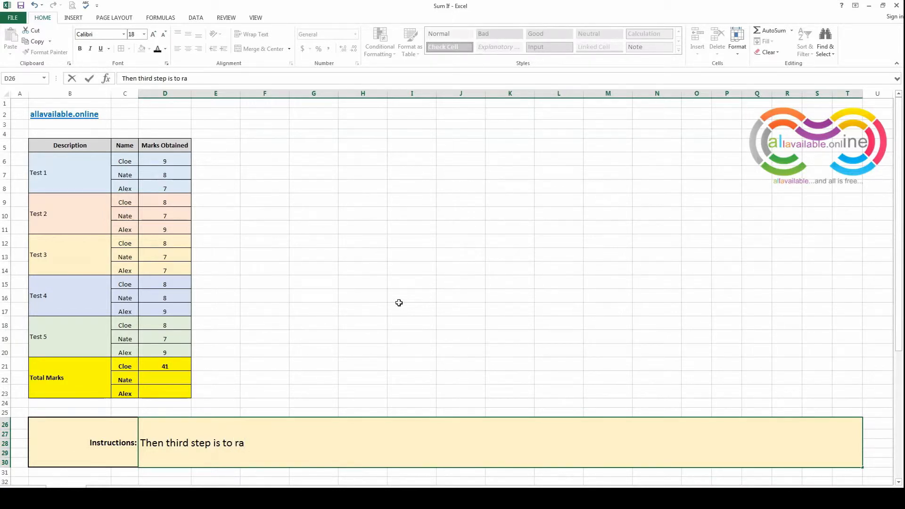
# Continue the Instructions message with "select all the numbers in the column which we want to sum in front of" the first student's name.
pyautogui.write('select all the numbe')
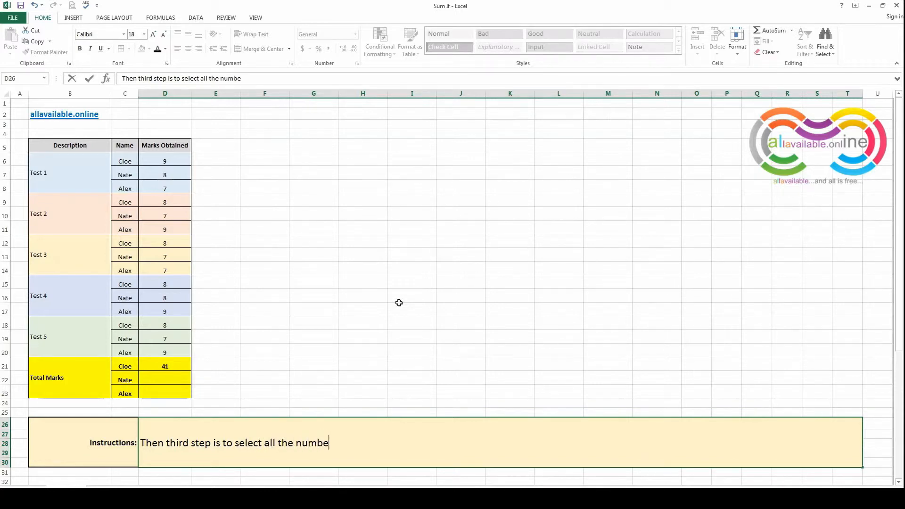
pyautogui.write('rs in the column where')
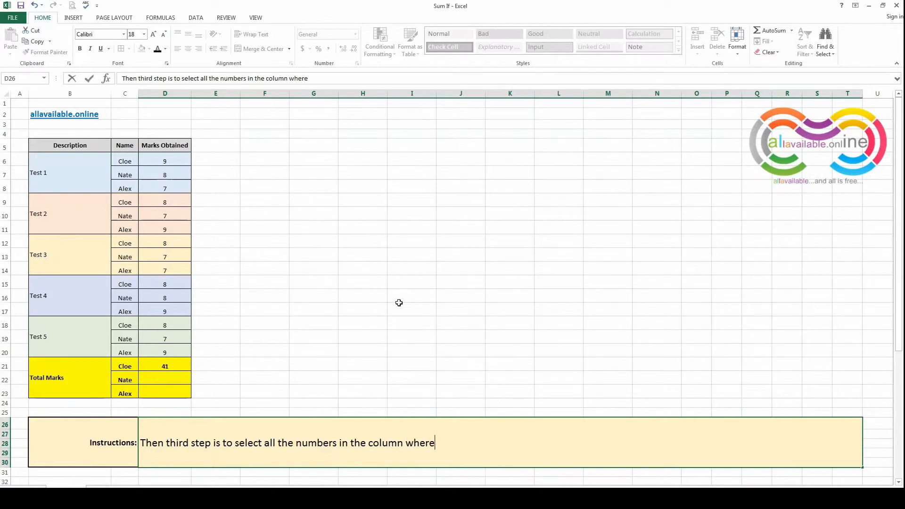
pyautogui.press('BackSpace')
pyautogui.press('BackSpace')
pyautogui.press('BackSpace')
pyautogui.write('ich we want')
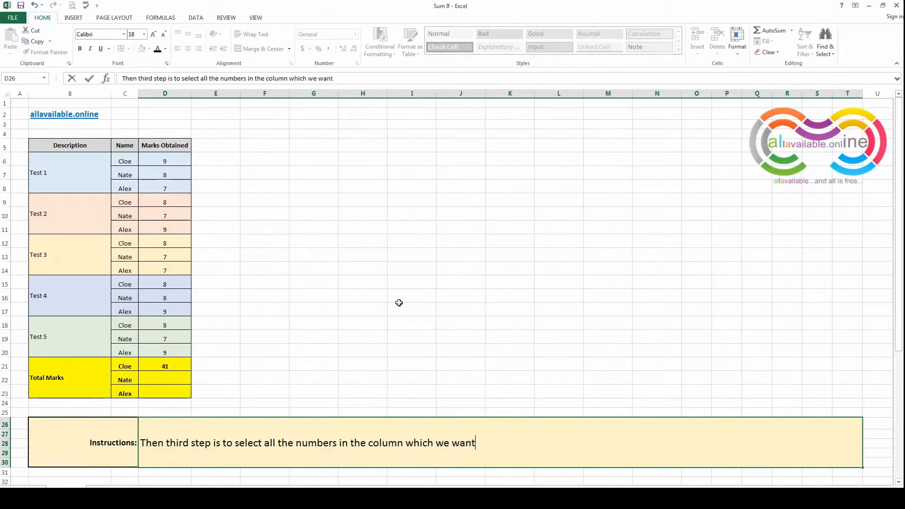
pyautogui.write(' to sum in fr')
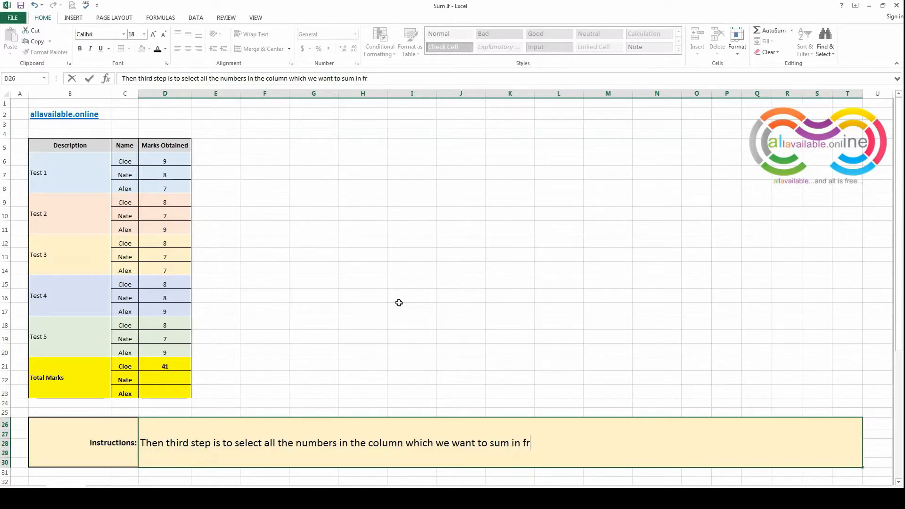
pyautogui.write("ont of Cloe's name.")
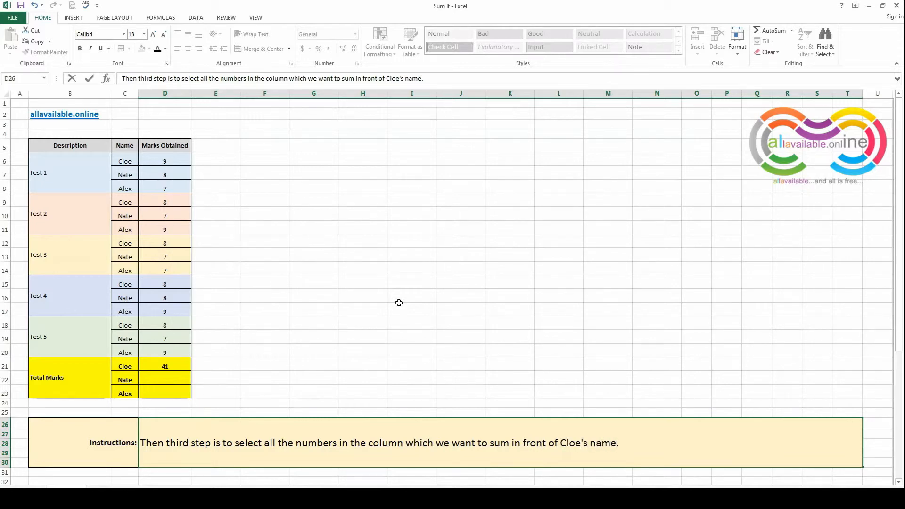
# Finish the third-step message in the Instructions box with "which is Marks obtained in our above example.".
pyautogui.write(' which')
pyautogui.write(' is Marks ')
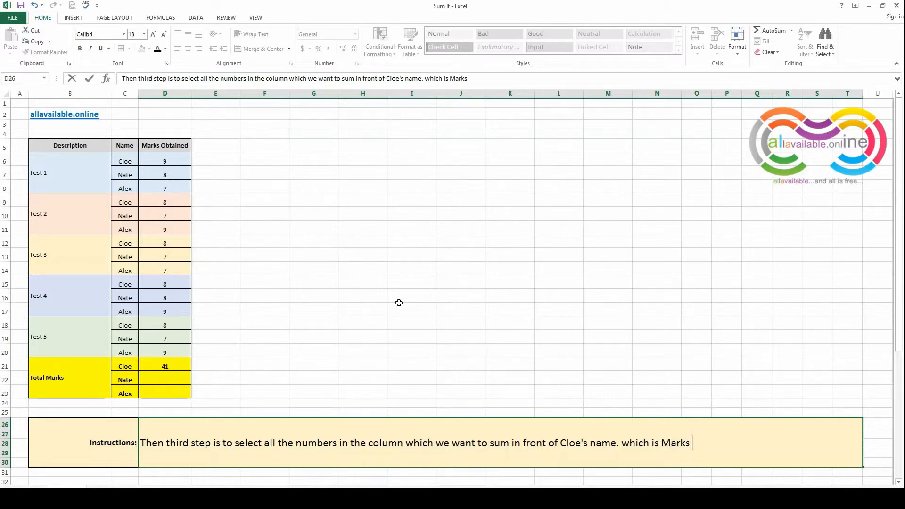
pyautogui.write('obtained in ')
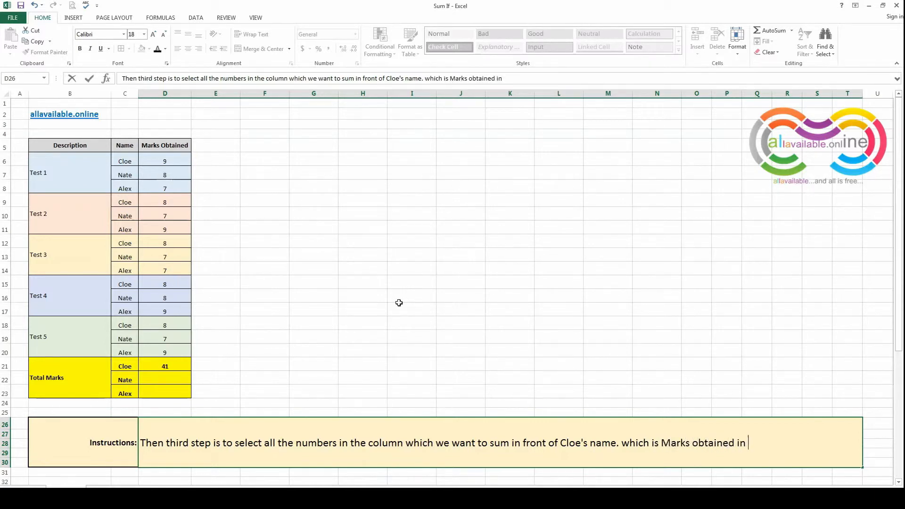
pyautogui.write('our above example.')
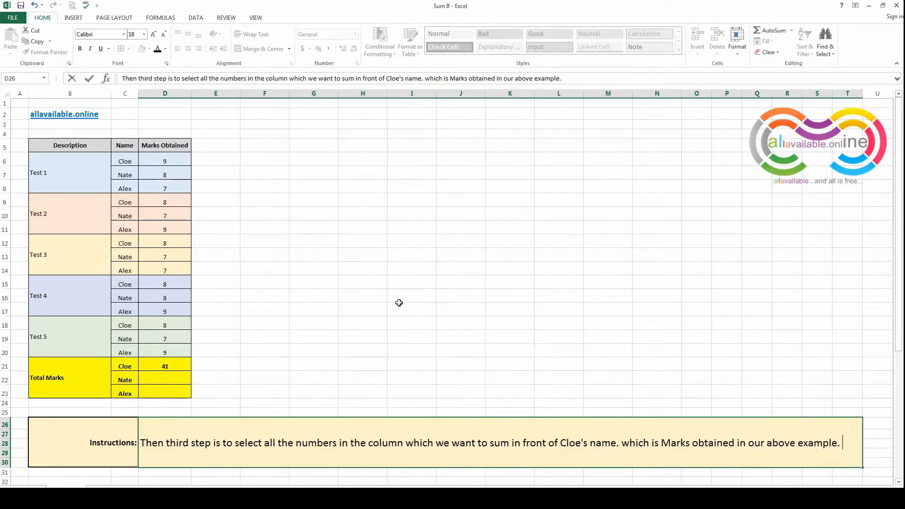
pyautogui.press('Return')
# Replace the Instructions message with "Let me repeat the formula for other two students and I hope you will better understand it that way.".
pyautogui.press('Up')
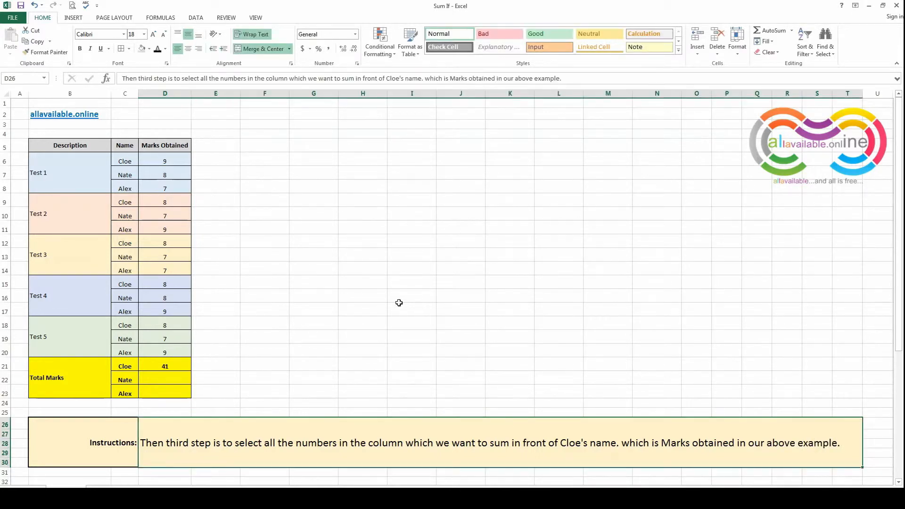
pyautogui.write('Let ')
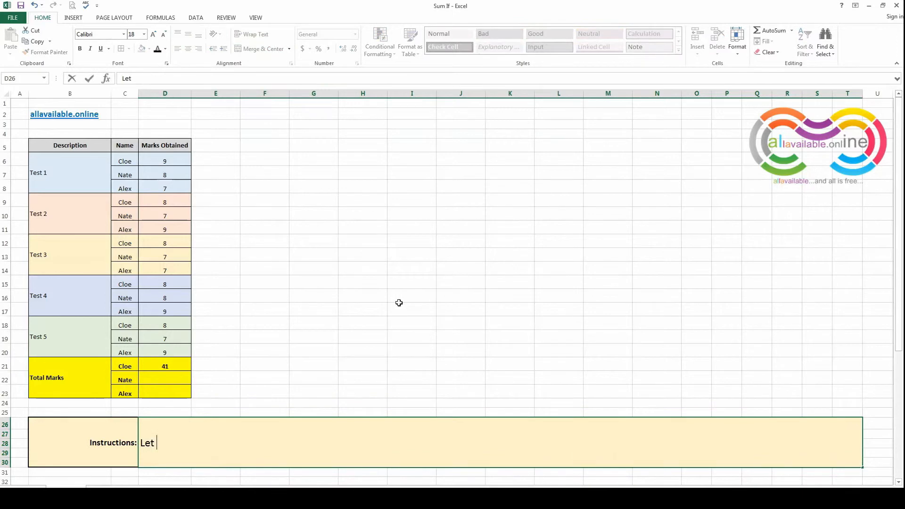
pyautogui.write('me repeat the formula')
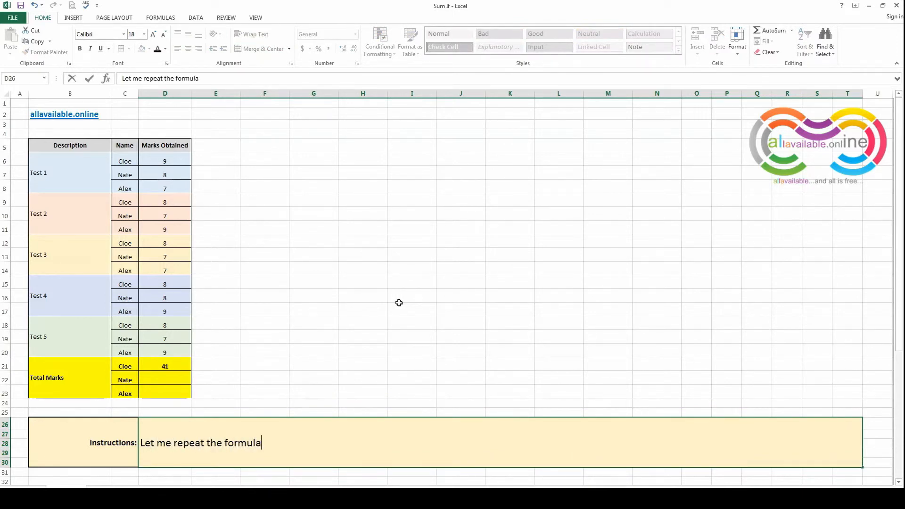
pyautogui.write(' for other two ')
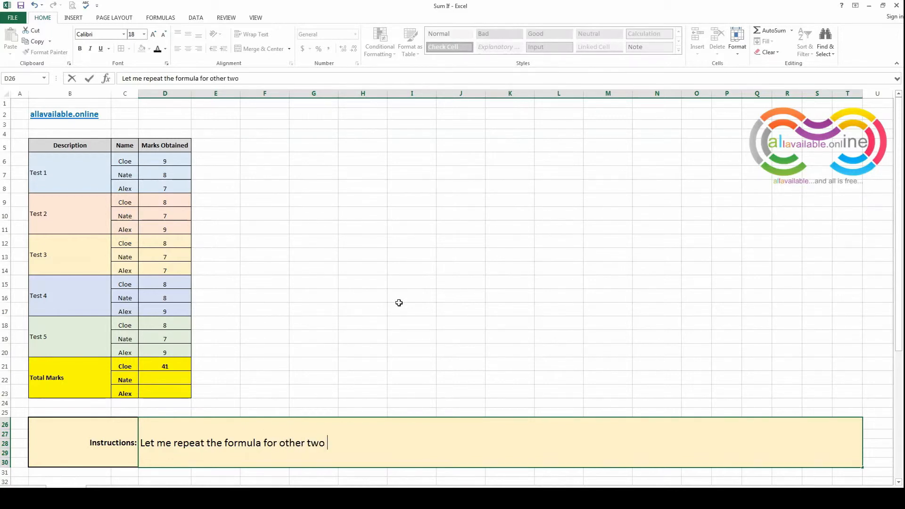
pyautogui.write('students and ')
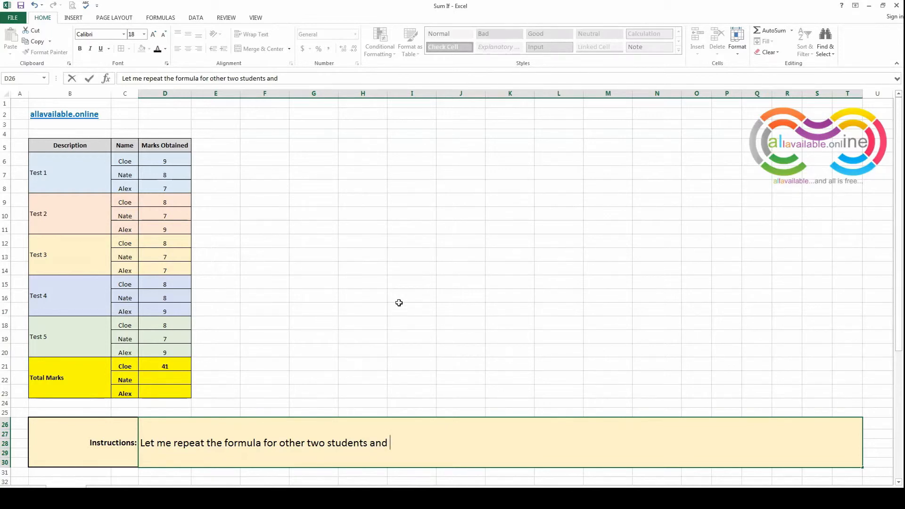
pyautogui.write('I hope you will be')
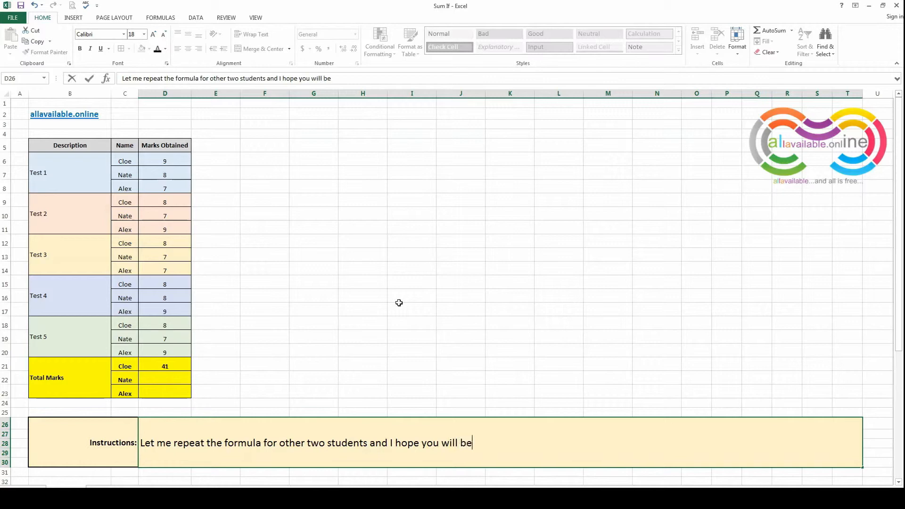
pyautogui.write('tter understand it ')
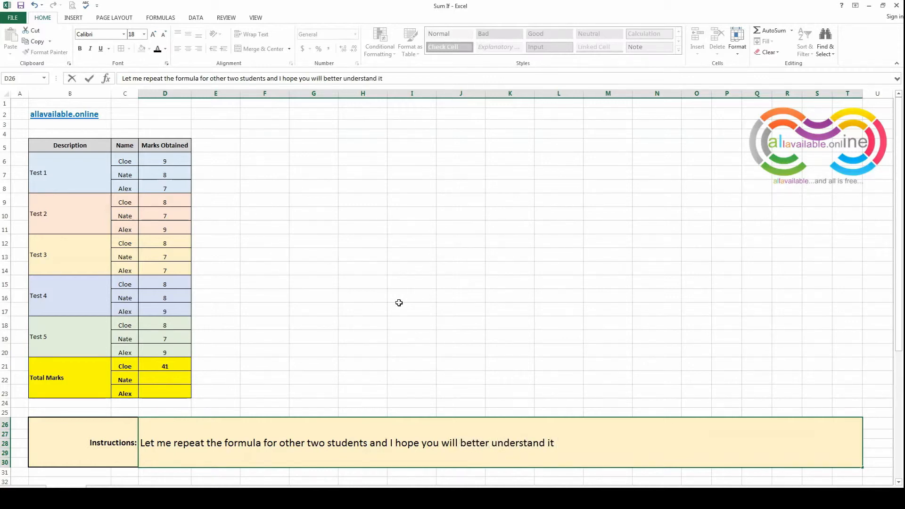
pyautogui.write('that way.')
pyautogui.press('Return')
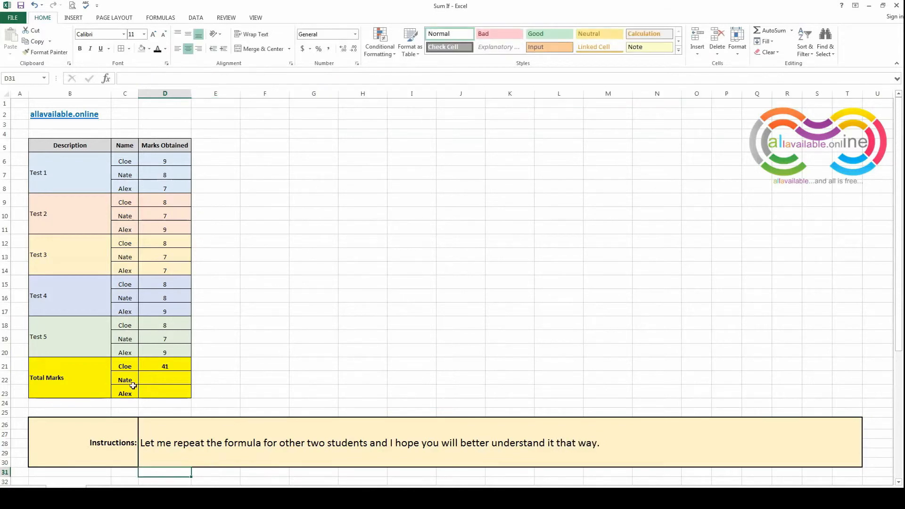
# Enter the formula =sumif(C6:D20,C22,D6:D20) in D22 to total the second student's marks.
pyautogui.click(144, 379)
pyautogui.write('=sum')
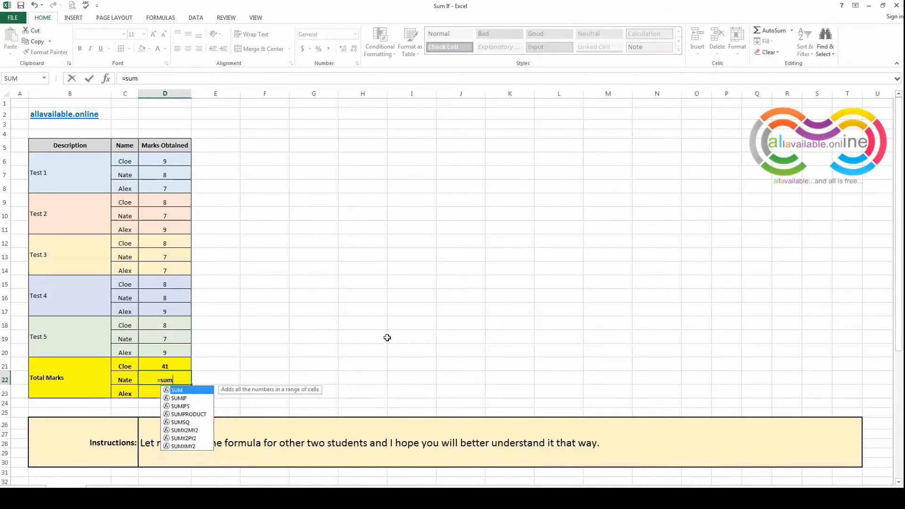
pyautogui.write('if(')
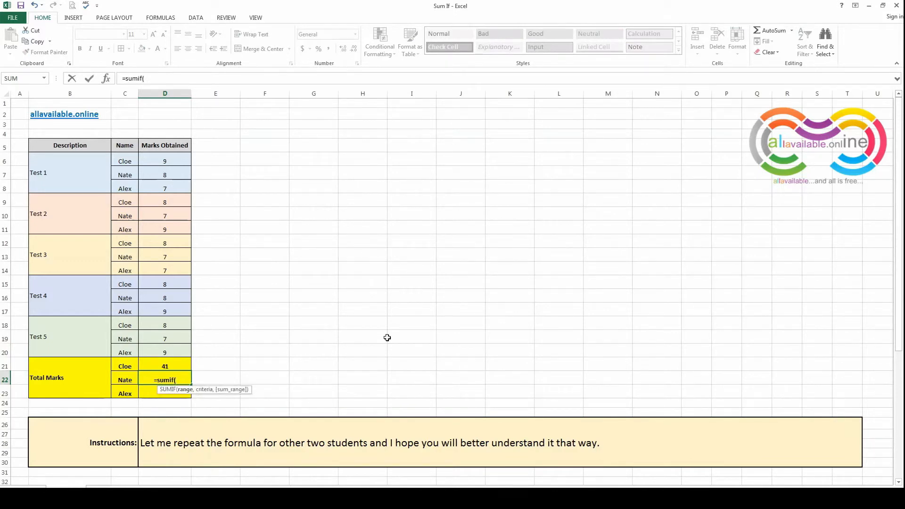
pyautogui.moveTo(122, 159); pyautogui.dragTo(172, 348)
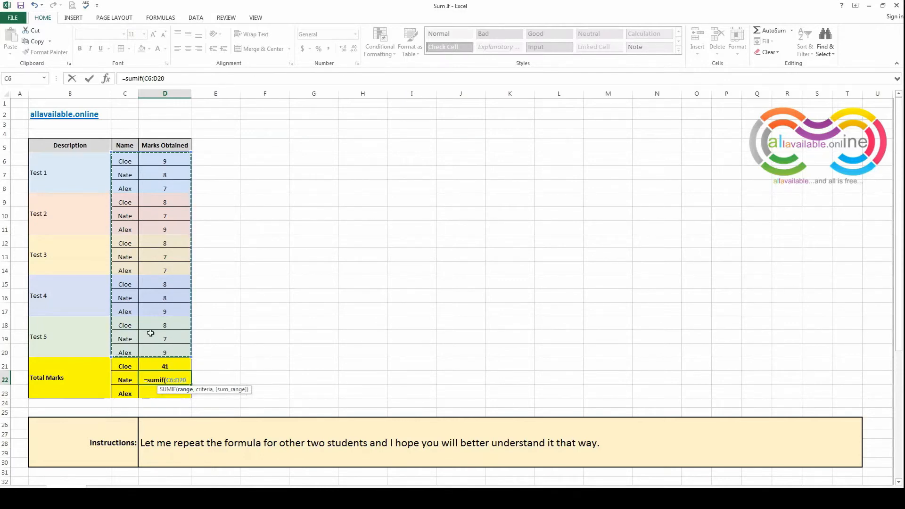
pyautogui.write(',')
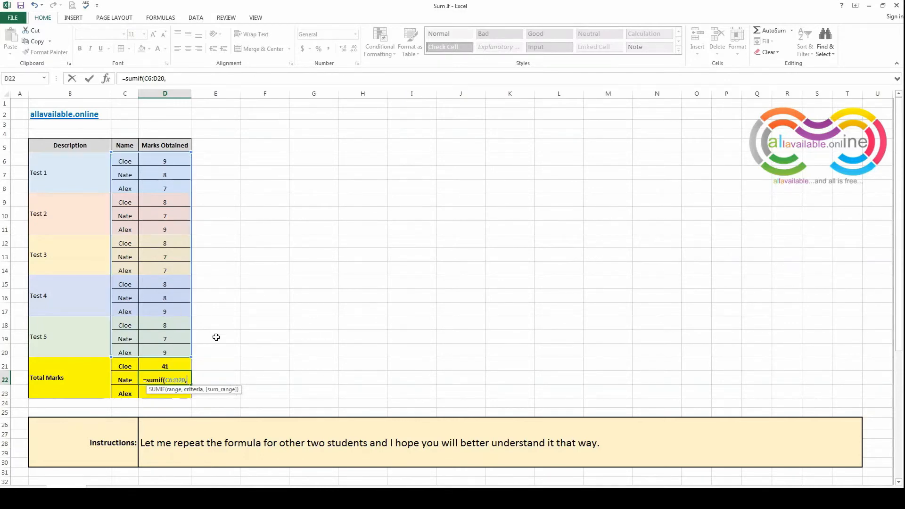
pyautogui.click(124, 379)
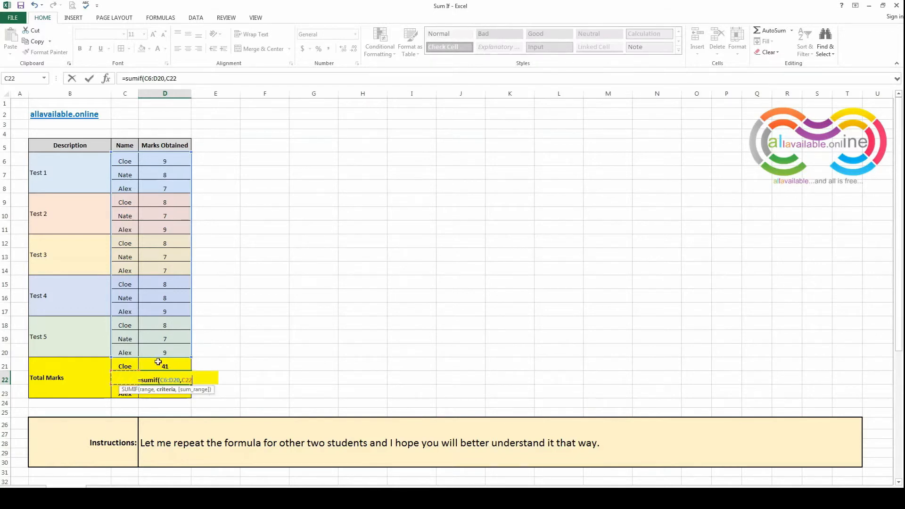
pyautogui.write(',')
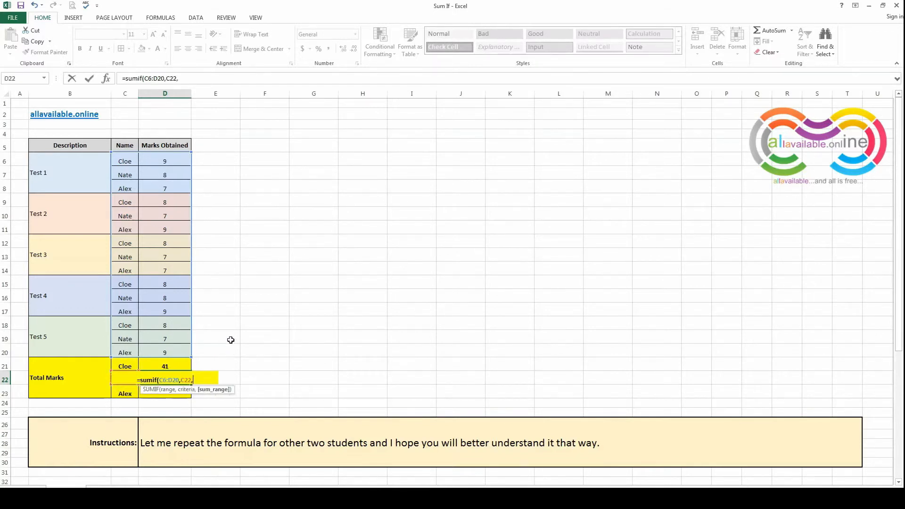
pyautogui.moveTo(168, 162); pyautogui.dragTo(165, 354)
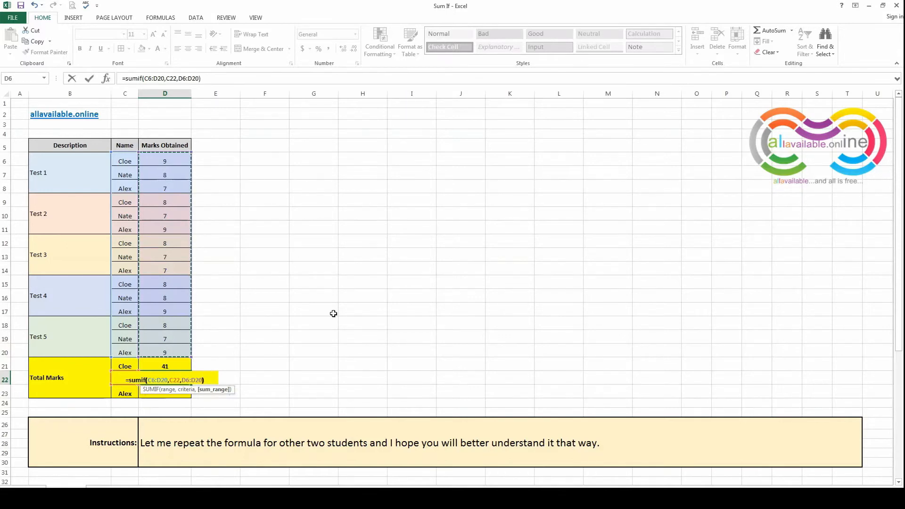
pyautogui.press('Return')
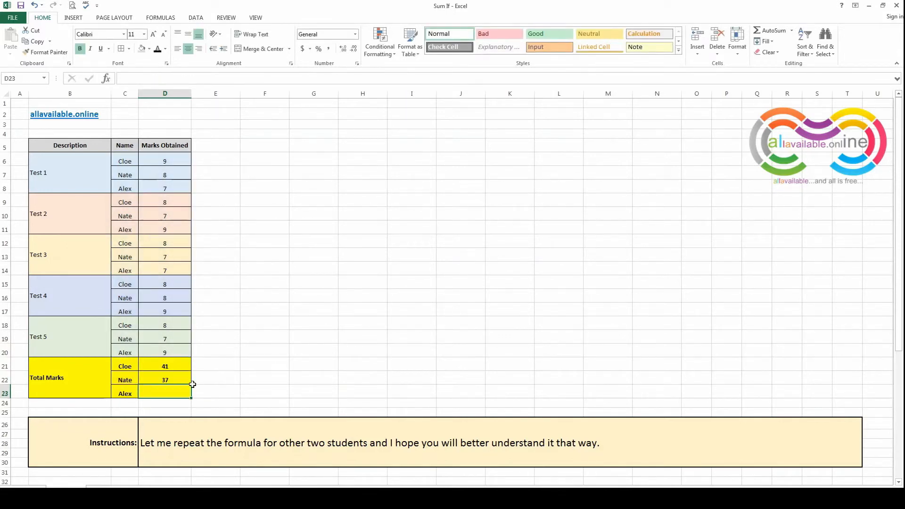
# Enter the formula =sumif(C6:D20,C23,D6:D20) in D23 to total the third student's marks.
pyautogui.write('=')
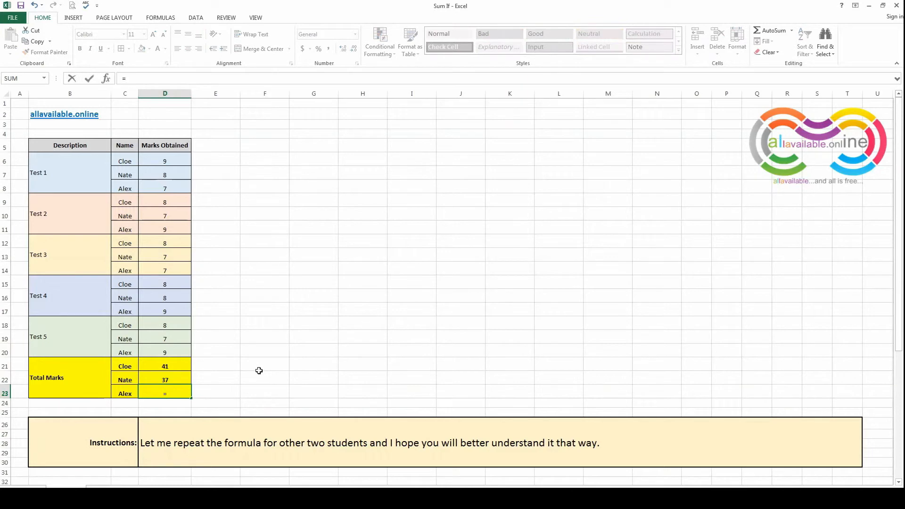
pyautogui.write('sumif(')
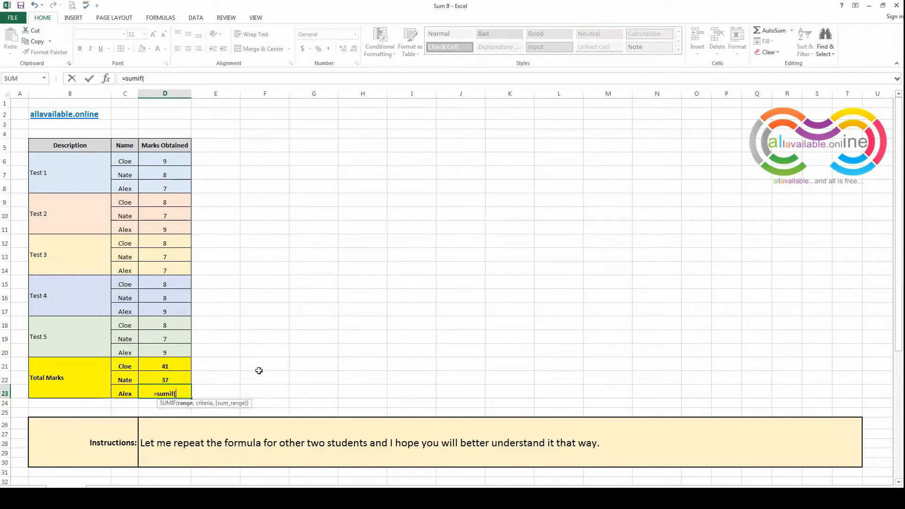
pyautogui.moveTo(130, 158); pyautogui.dragTo(168, 352)
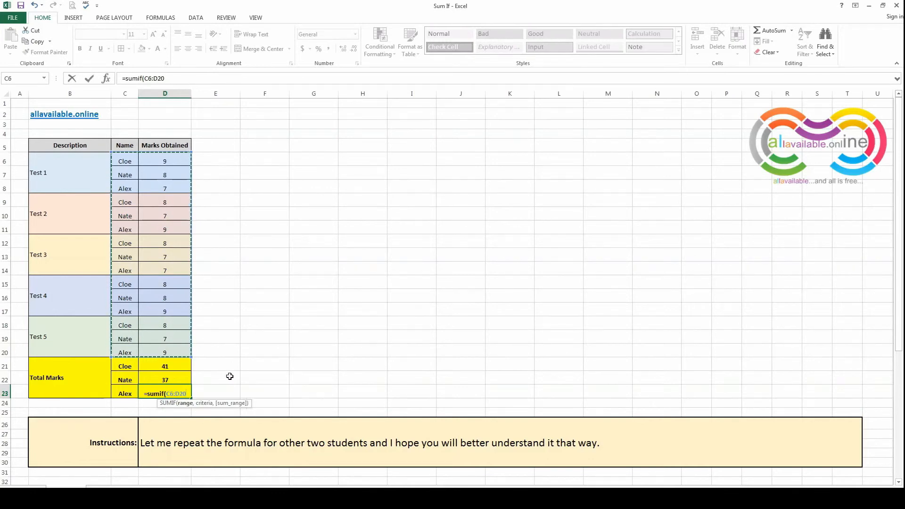
pyautogui.write(',')
pyautogui.click(125, 394)
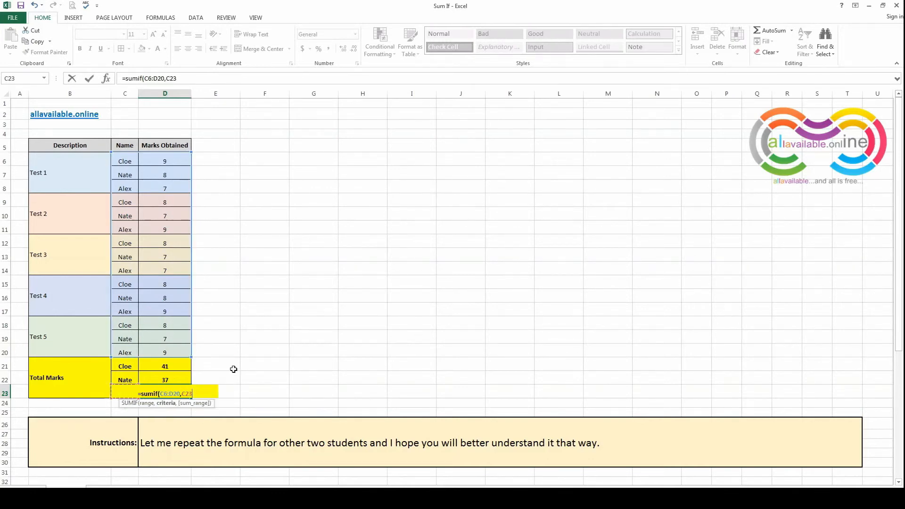
pyautogui.write(',')
pyautogui.moveTo(165, 162); pyautogui.dragTo(164, 347)
pyautogui.press('Return')
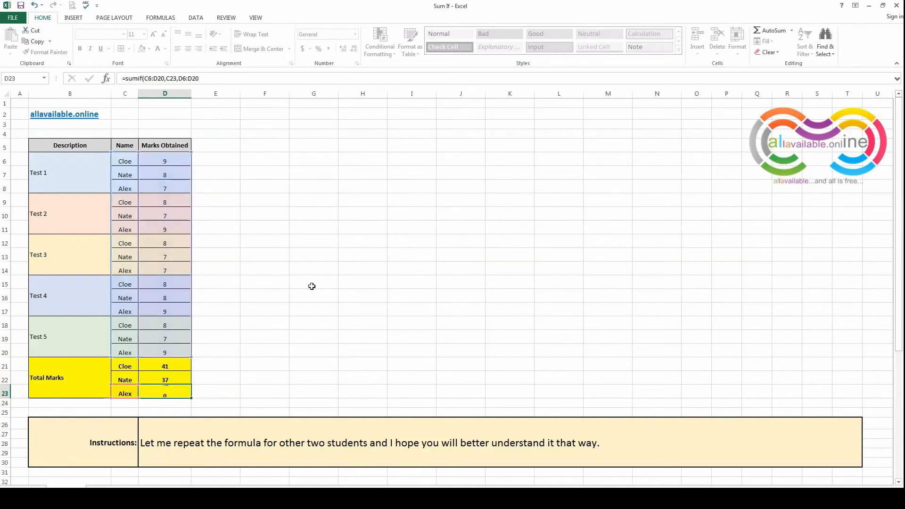
# Replace the Instructions message with "As you can see, I repeated the formula for other two students as well and".
pyautogui.click(370, 431)
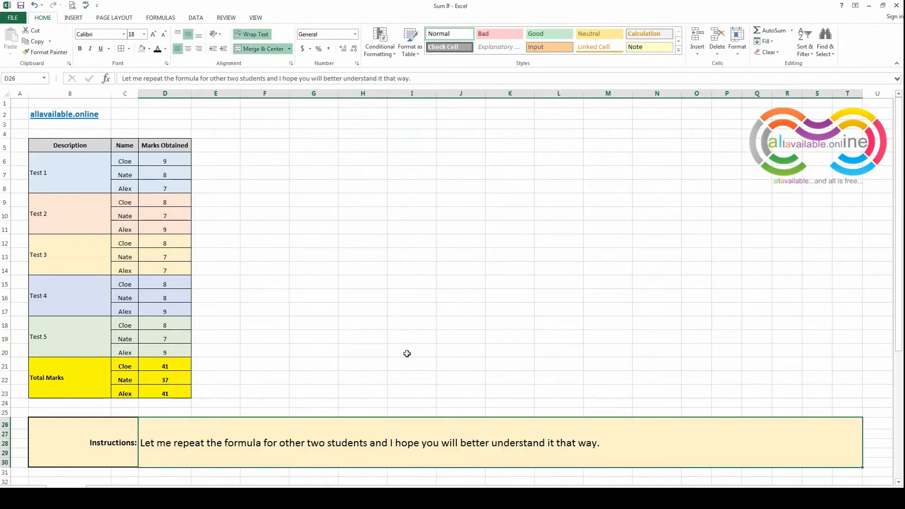
pyautogui.write('As ')
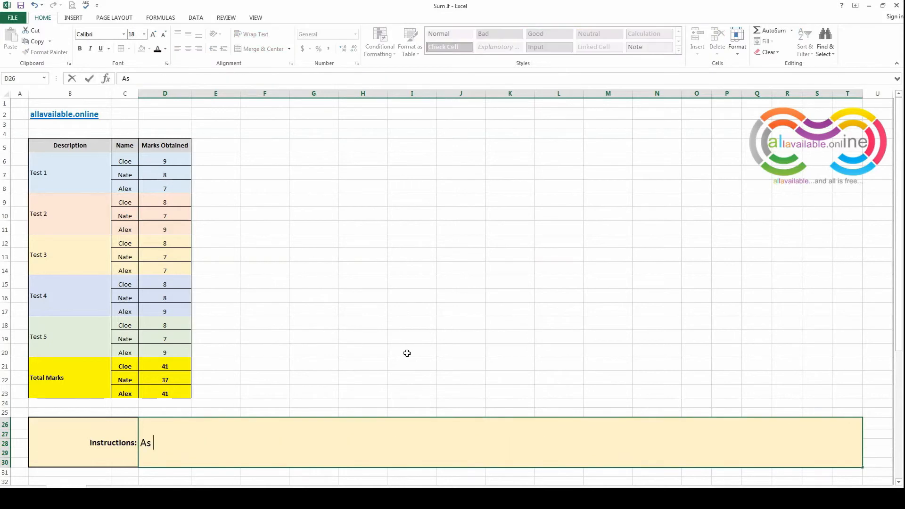
pyautogui.write('you can see, I repeat')
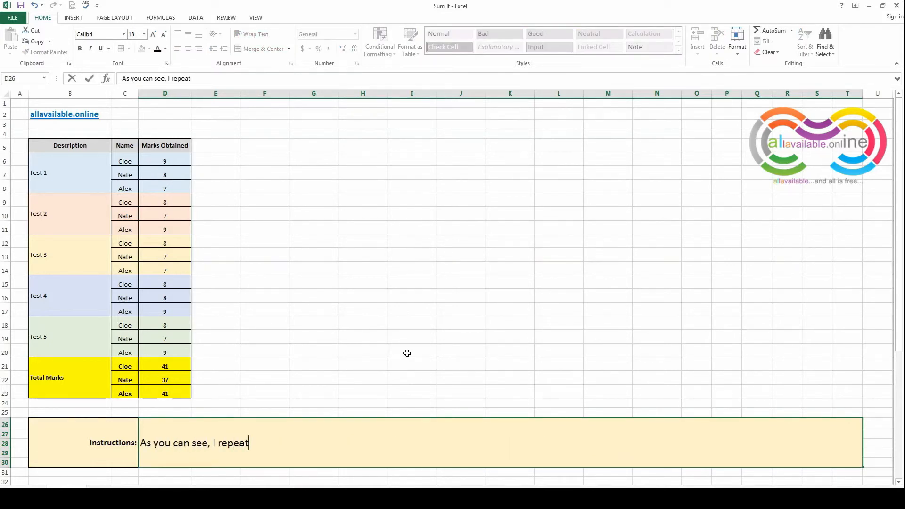
pyautogui.write('ed the formul')
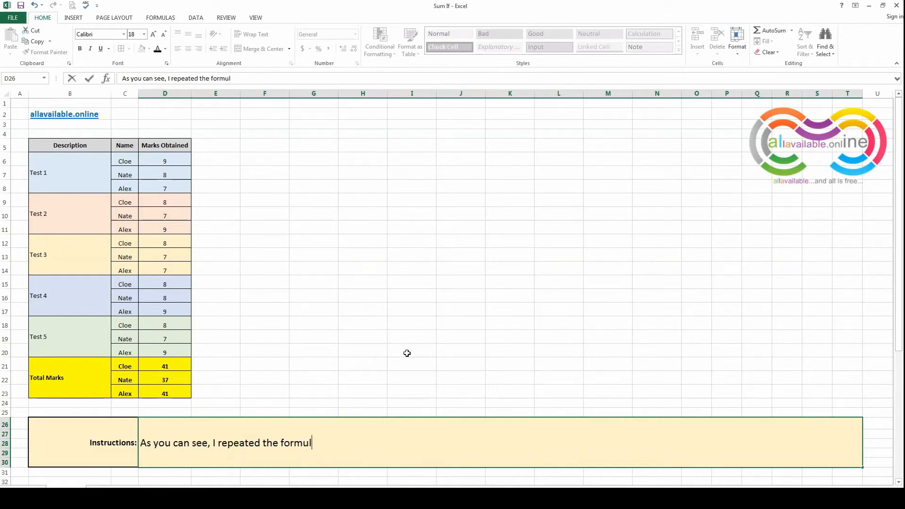
pyautogui.write('a for other two')
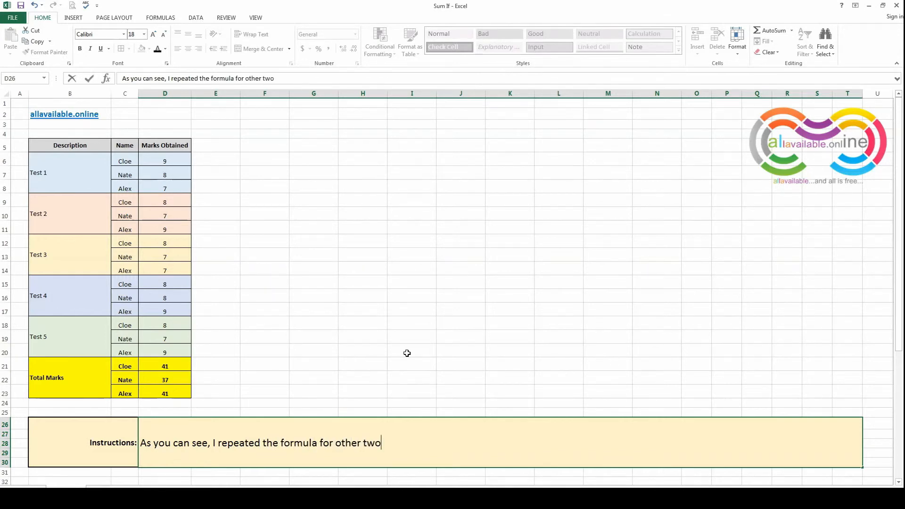
pyautogui.write(' students as well and ')
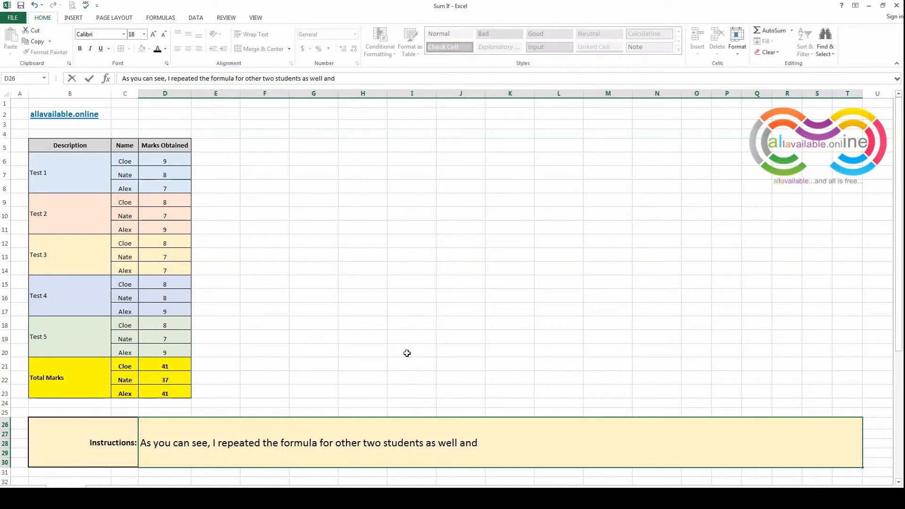
# Finish the Instructions message with "it calculated the total marks for each one of them.".
pyautogui.write('it calculated the tot')
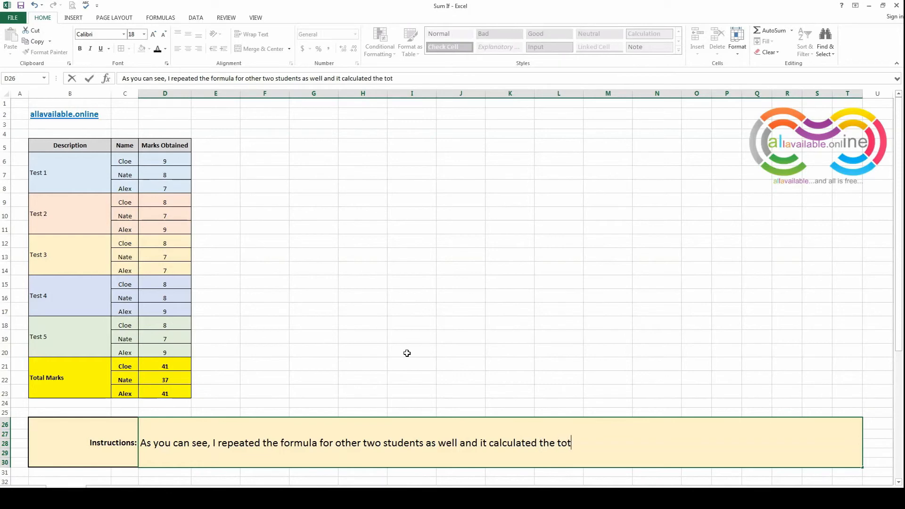
pyautogui.write('al marks for each o')
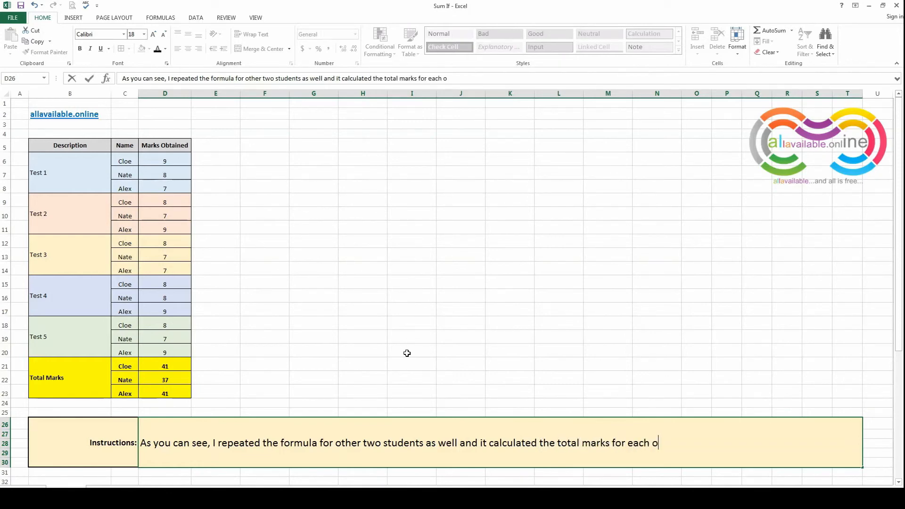
pyautogui.write('ne of them.')
pyautogui.press('Return')
# Replace the Instructions message with "I hope you understand the formula and if there is anything you want to ask and".
pyautogui.press('Up')
pyautogui.write('I h')
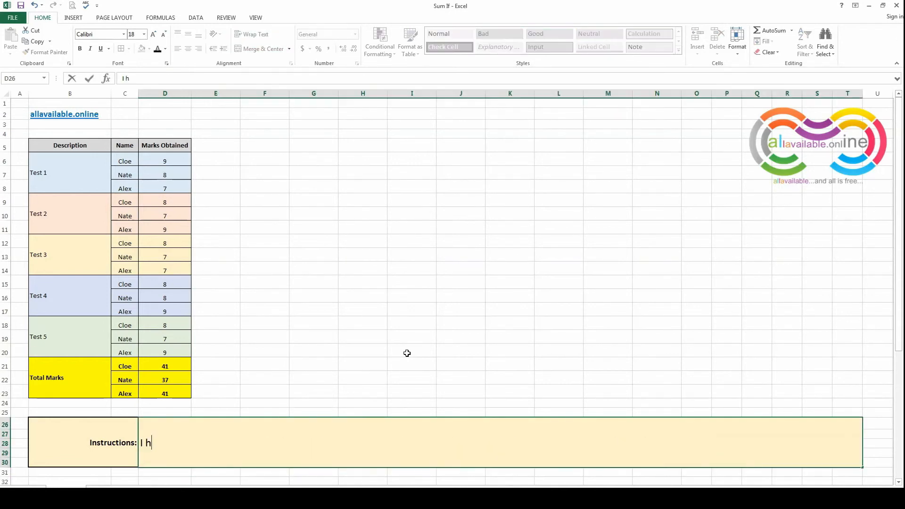
pyautogui.write('ope you underst')
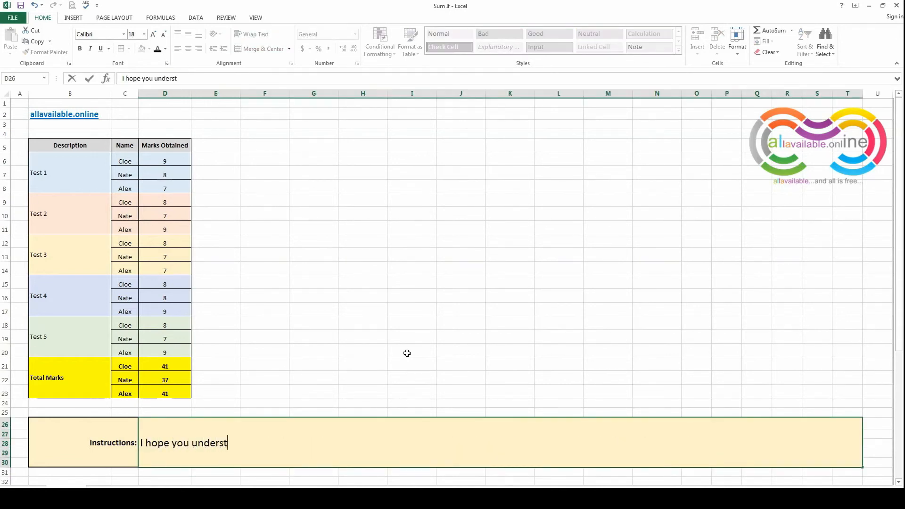
pyautogui.write('and the formula ')
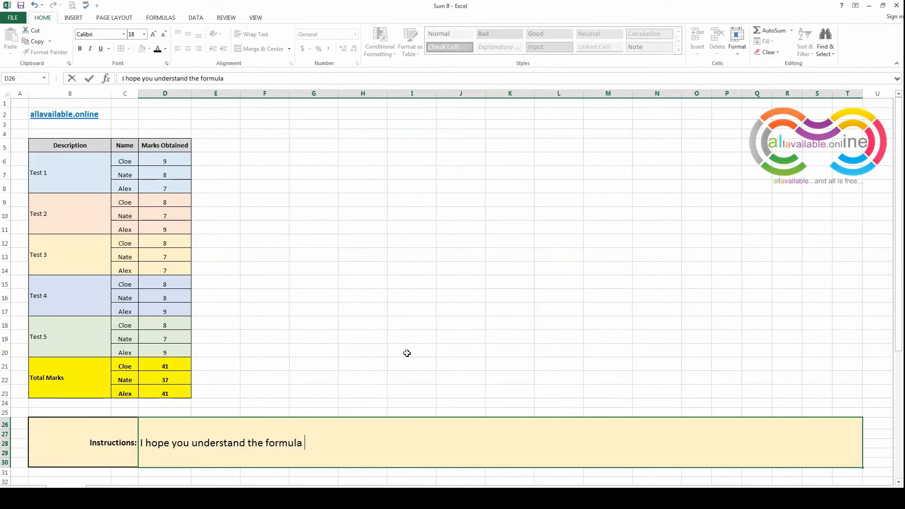
pyautogui.write('and if there is ')
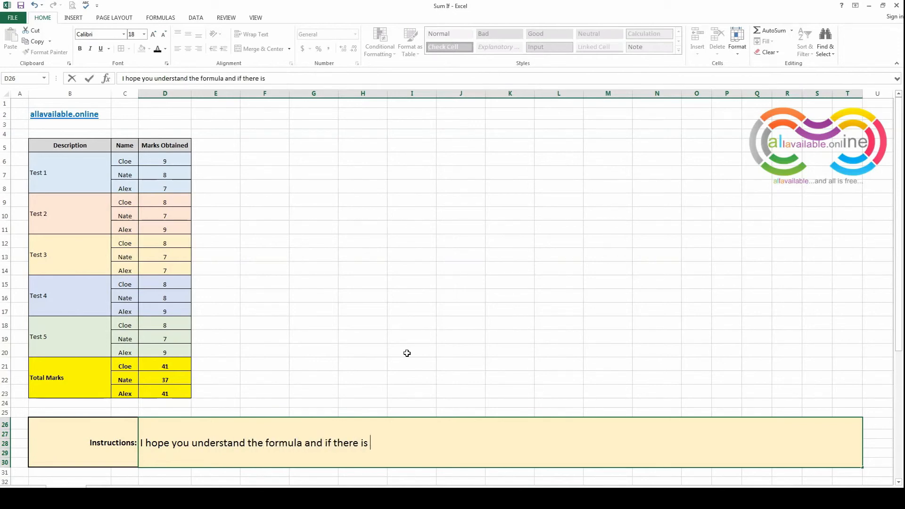
pyautogui.write('anything you w')
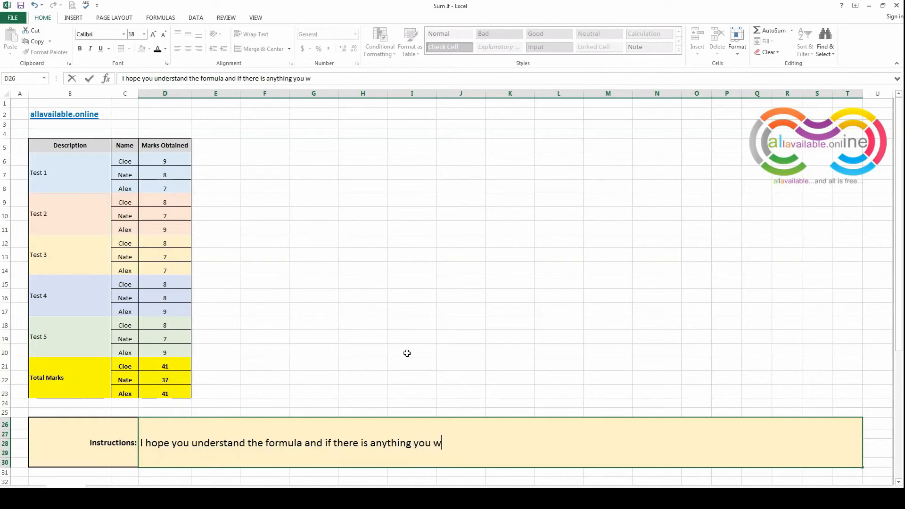
pyautogui.write('ant to ask and ')
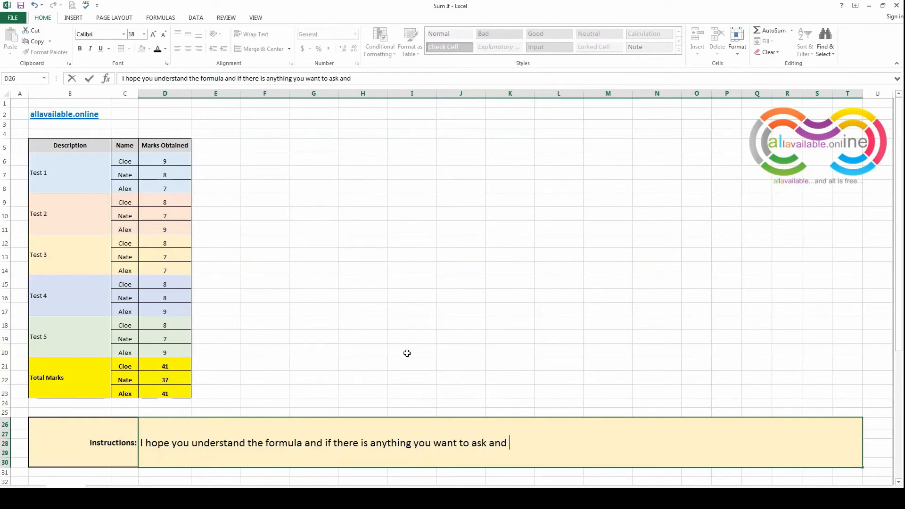
# Finish the Instructions message with "/ or you want me to do video on it, please post it in comments below.".
pyautogui.write('/ or you want me to do ')
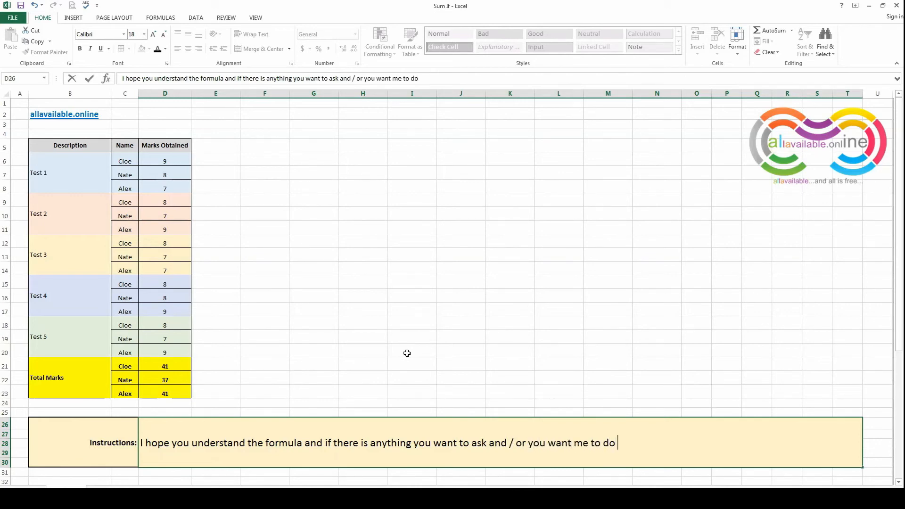
pyautogui.write('video on it, please')
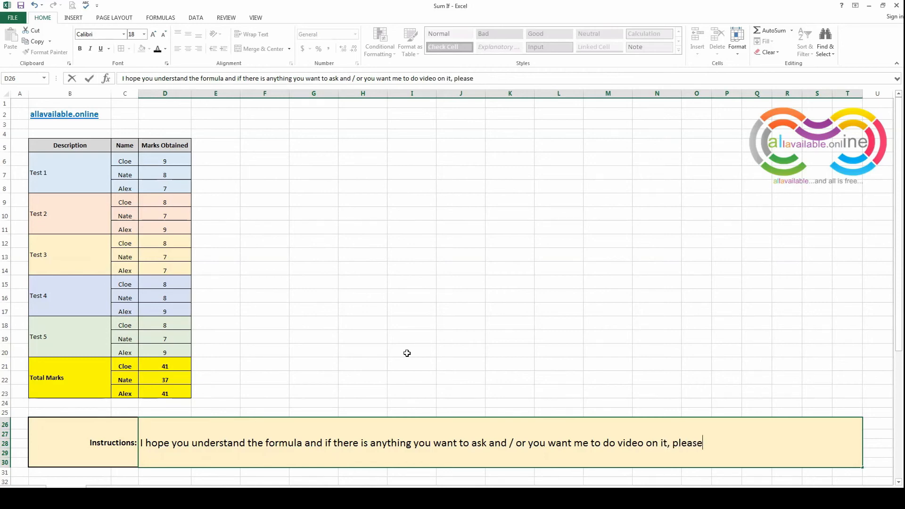
pyautogui.write(' post it in comments below.')
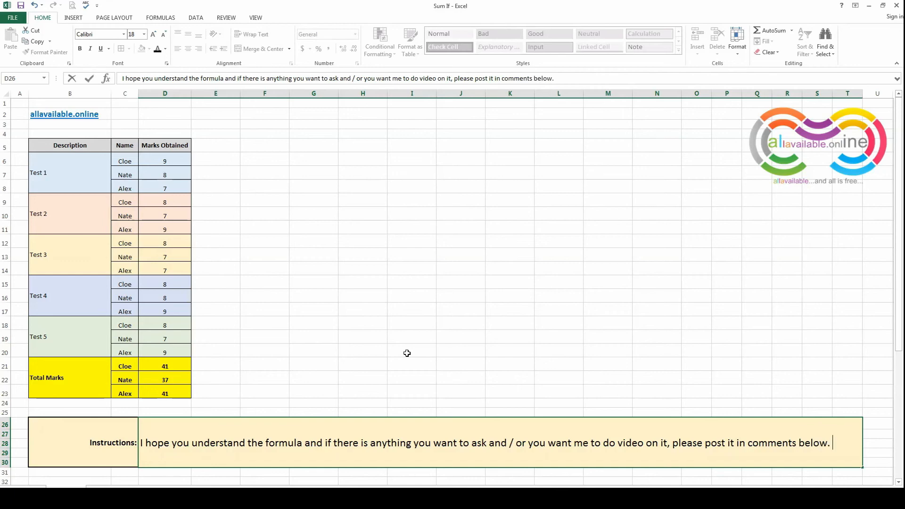
pyautogui.press('Return')
# Replace the Instructions message with "Please hit the like button and subscribe the channel for more videos.".
pyautogui.press('Up')
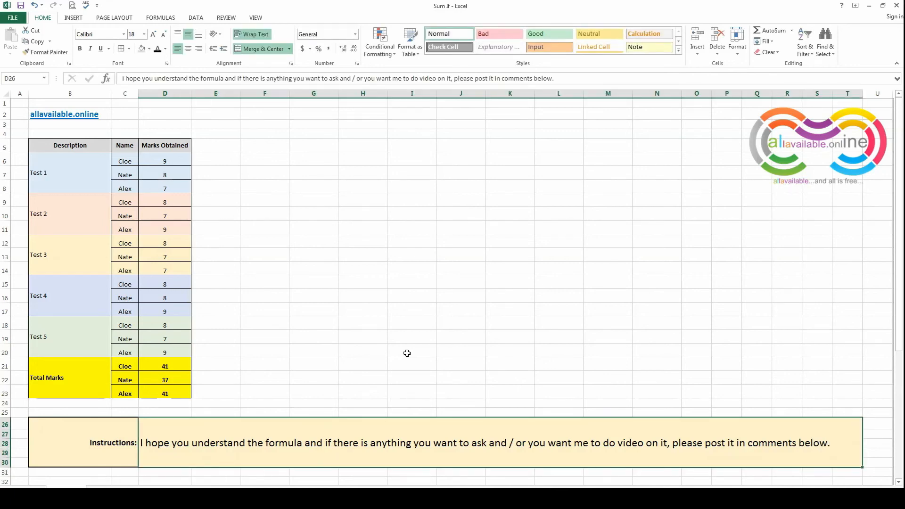
pyautogui.write('Pleas')
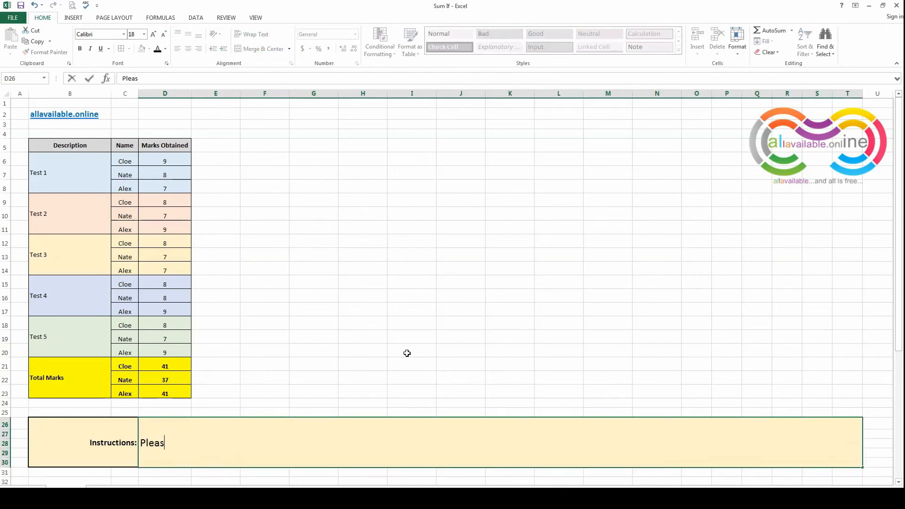
pyautogui.write('e hit the like button and su')
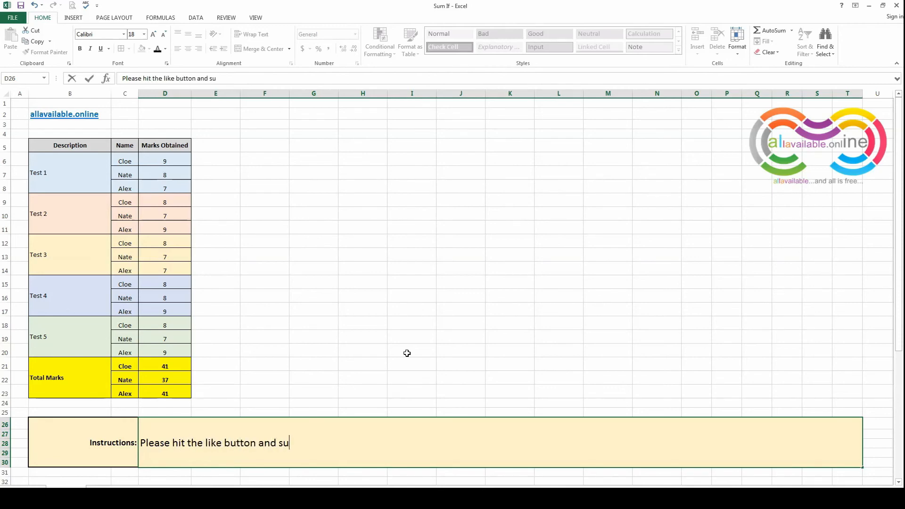
pyautogui.write('bscribe the channel for mo')
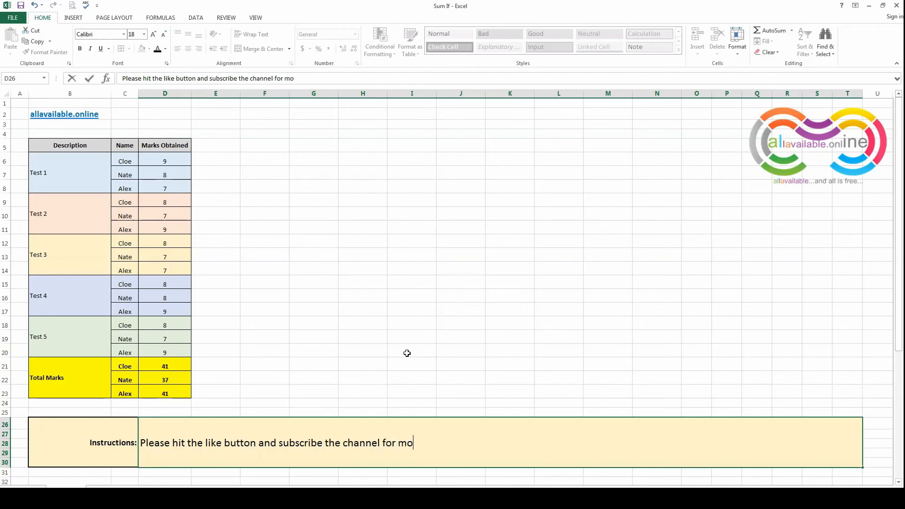
pyautogui.write('re videos.')
pyautogui.press('Return')
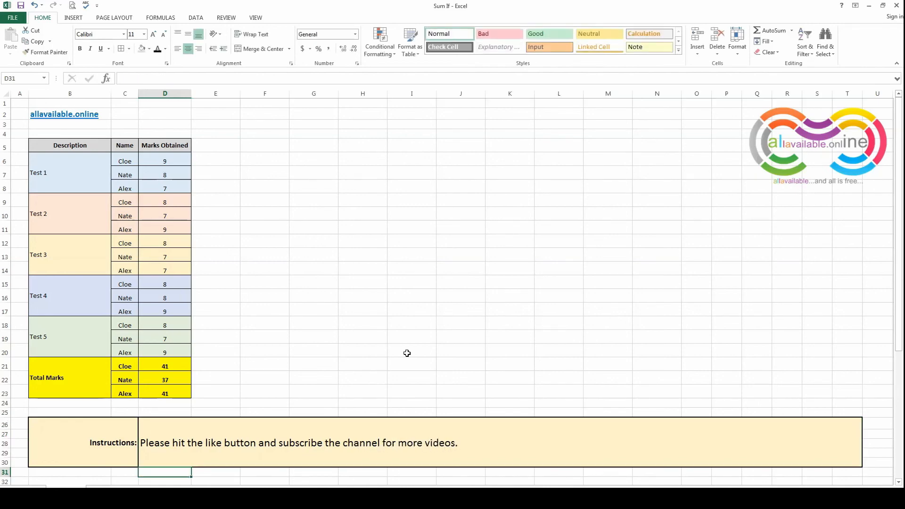
# Replace the Instructions message with the closing text "Thanks, cheers".
pyautogui.click(299, 421)
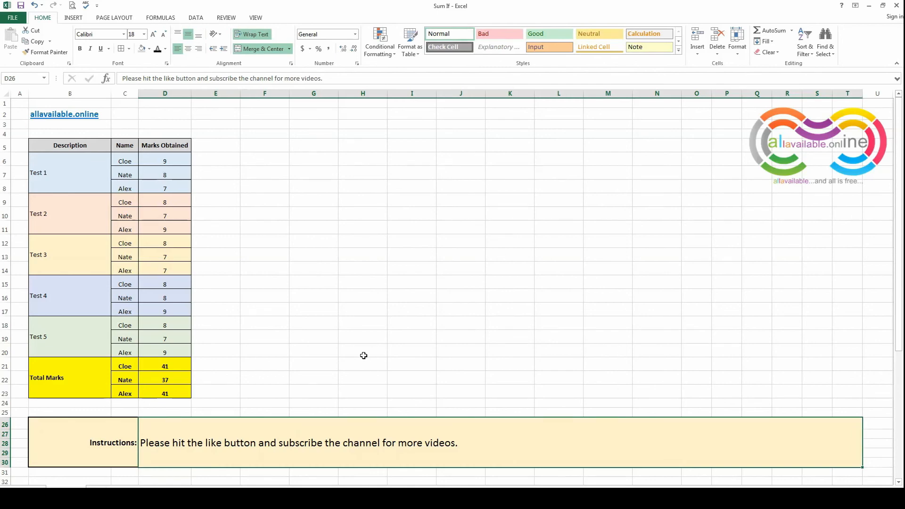
pyautogui.write('Thanks')
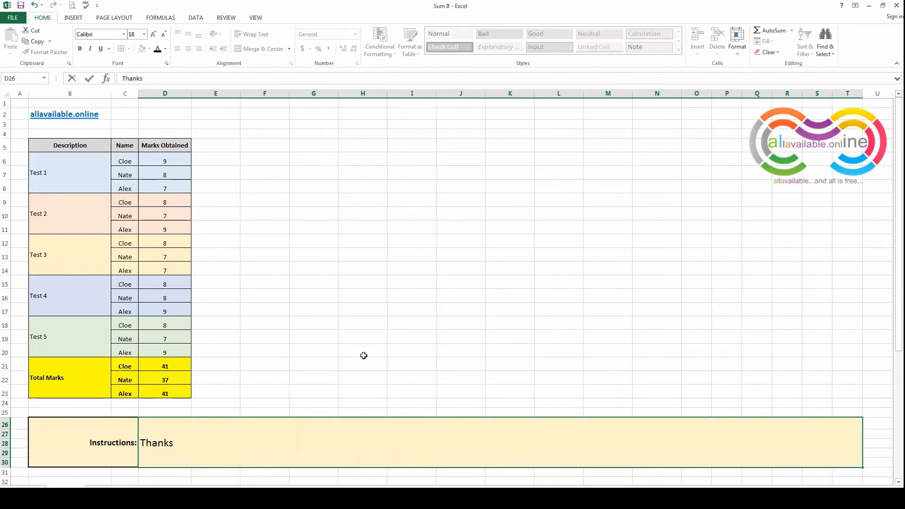
pyautogui.write(', cheers')
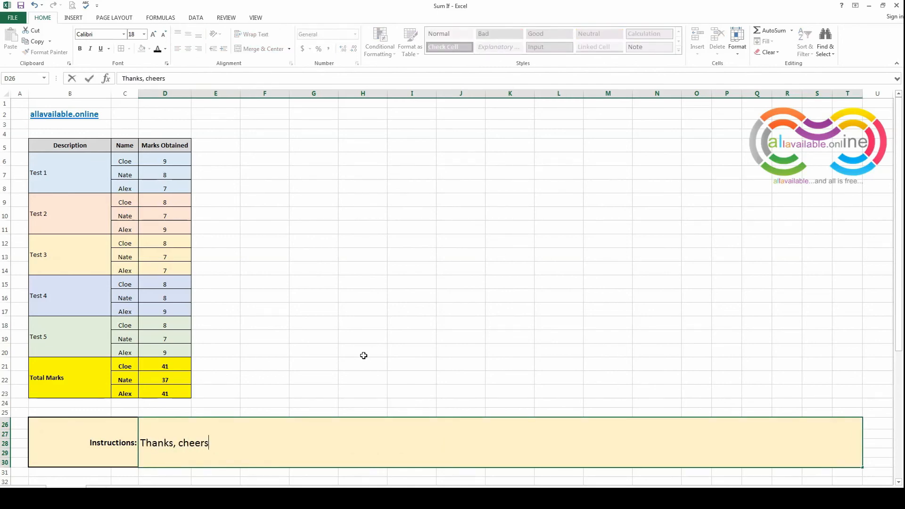